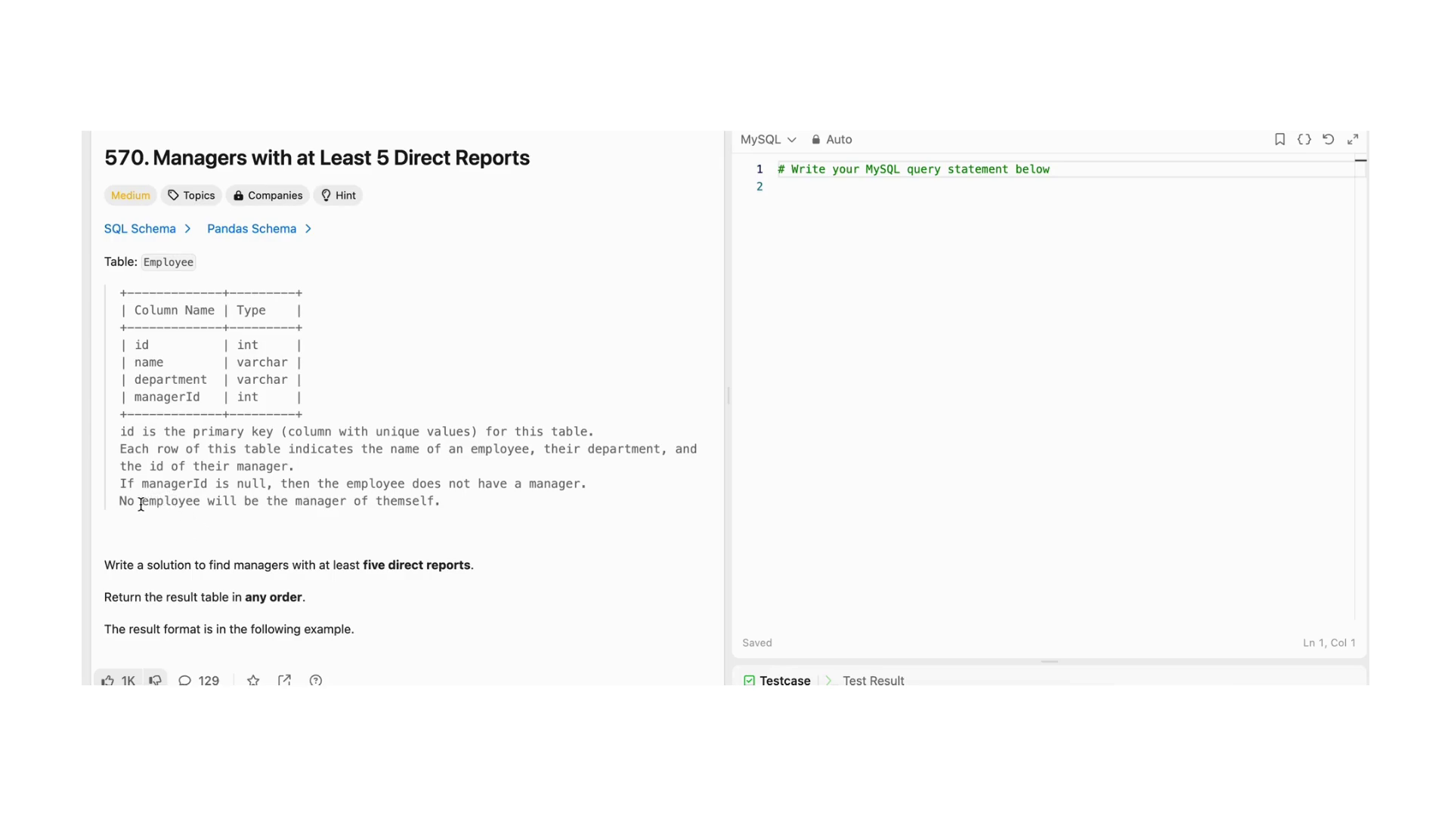
# - Highlight the no-self-management rule and the five-direct-reports requirement in the description
pyautogui.moveTo(142, 501); pyautogui.dragTo(493, 516)
pyautogui.click(642, 381)
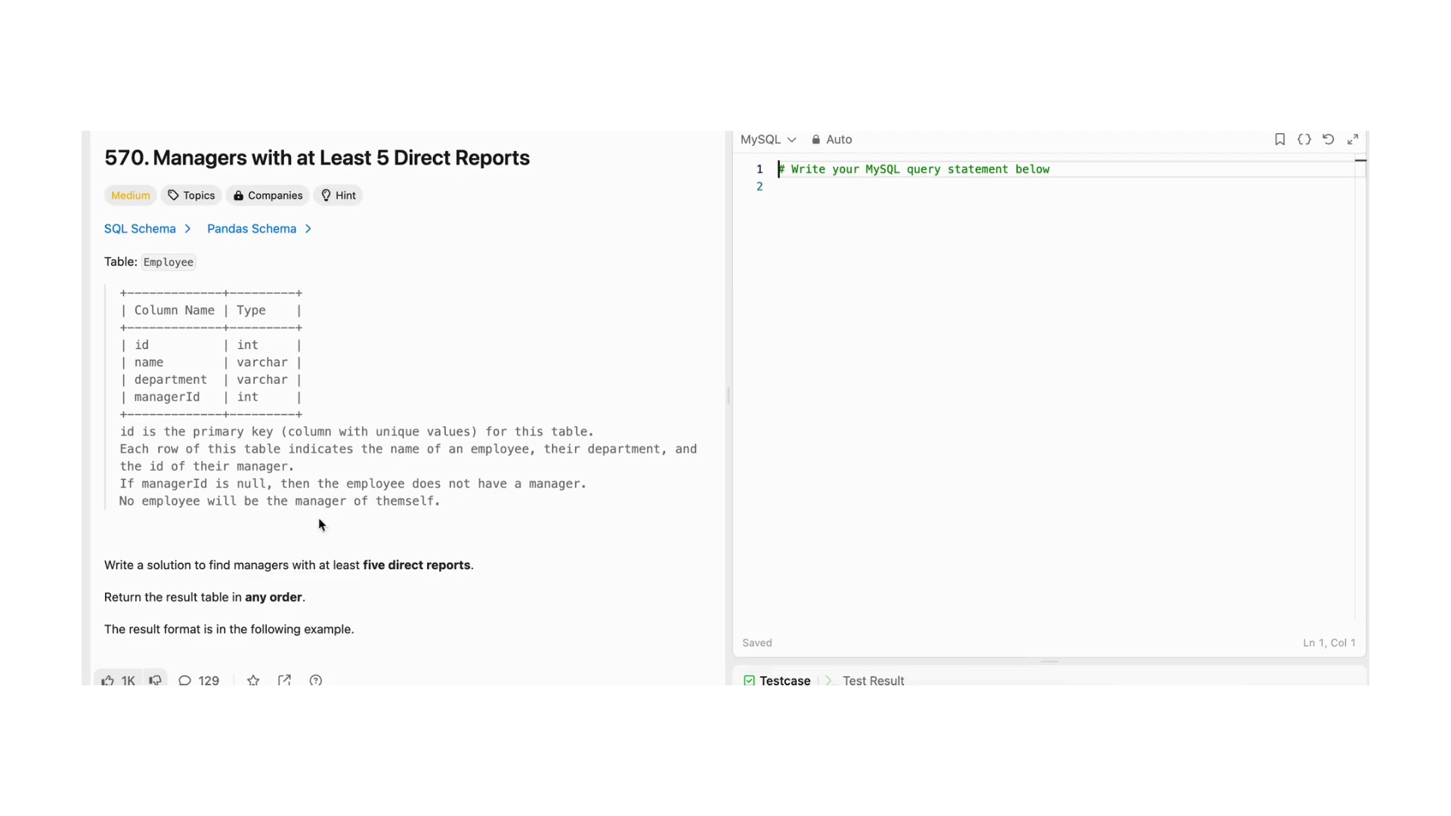
pyautogui.moveTo(236, 565); pyautogui.dragTo(471, 571)
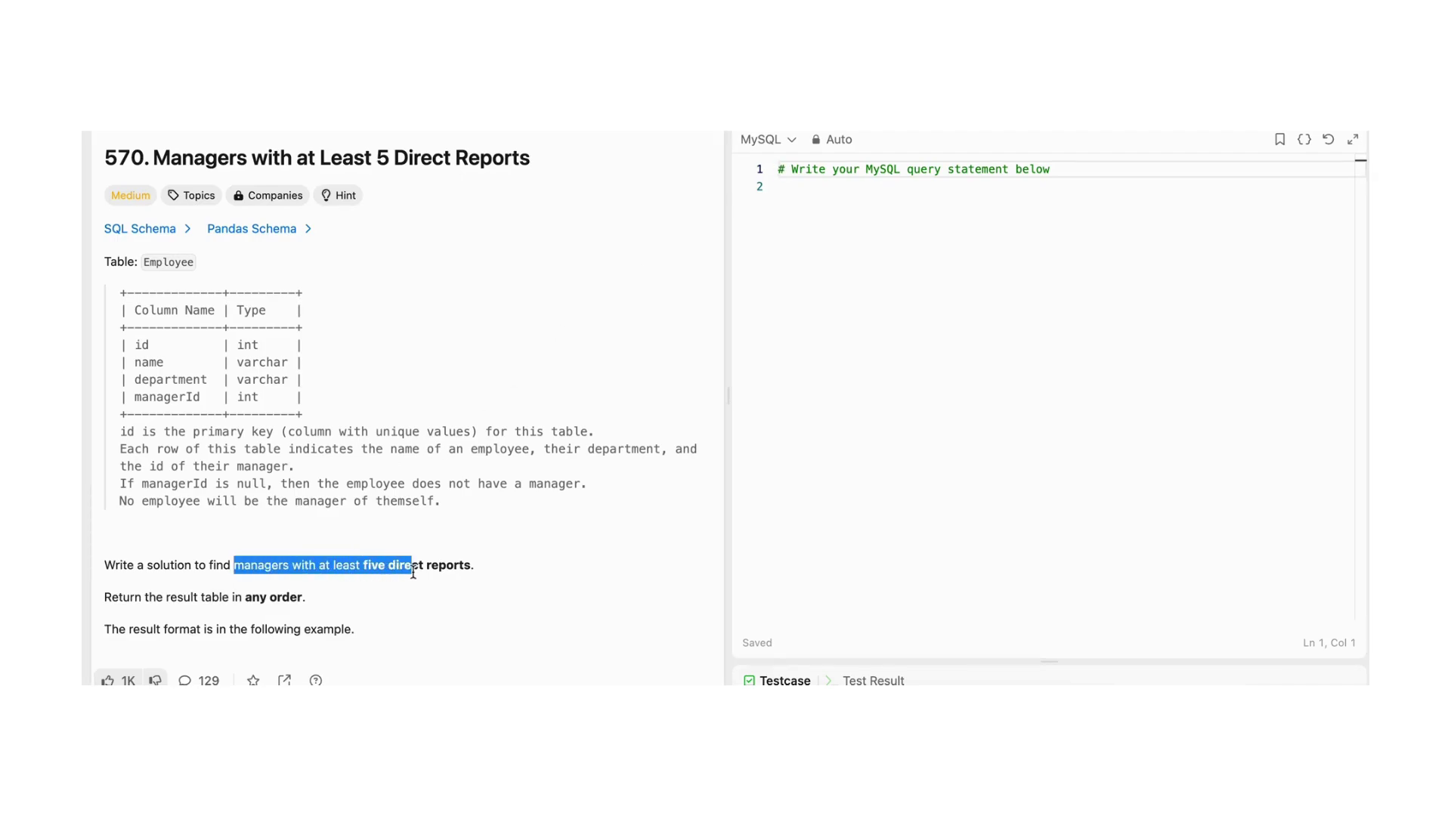
# - Add the commented first line 'manager_id (5 direct reports)' above the starter code
pyautogui.click(780, 170)
pyautogui.press('Return')
pyautogui.press('Up')
pyautogui.write('m')
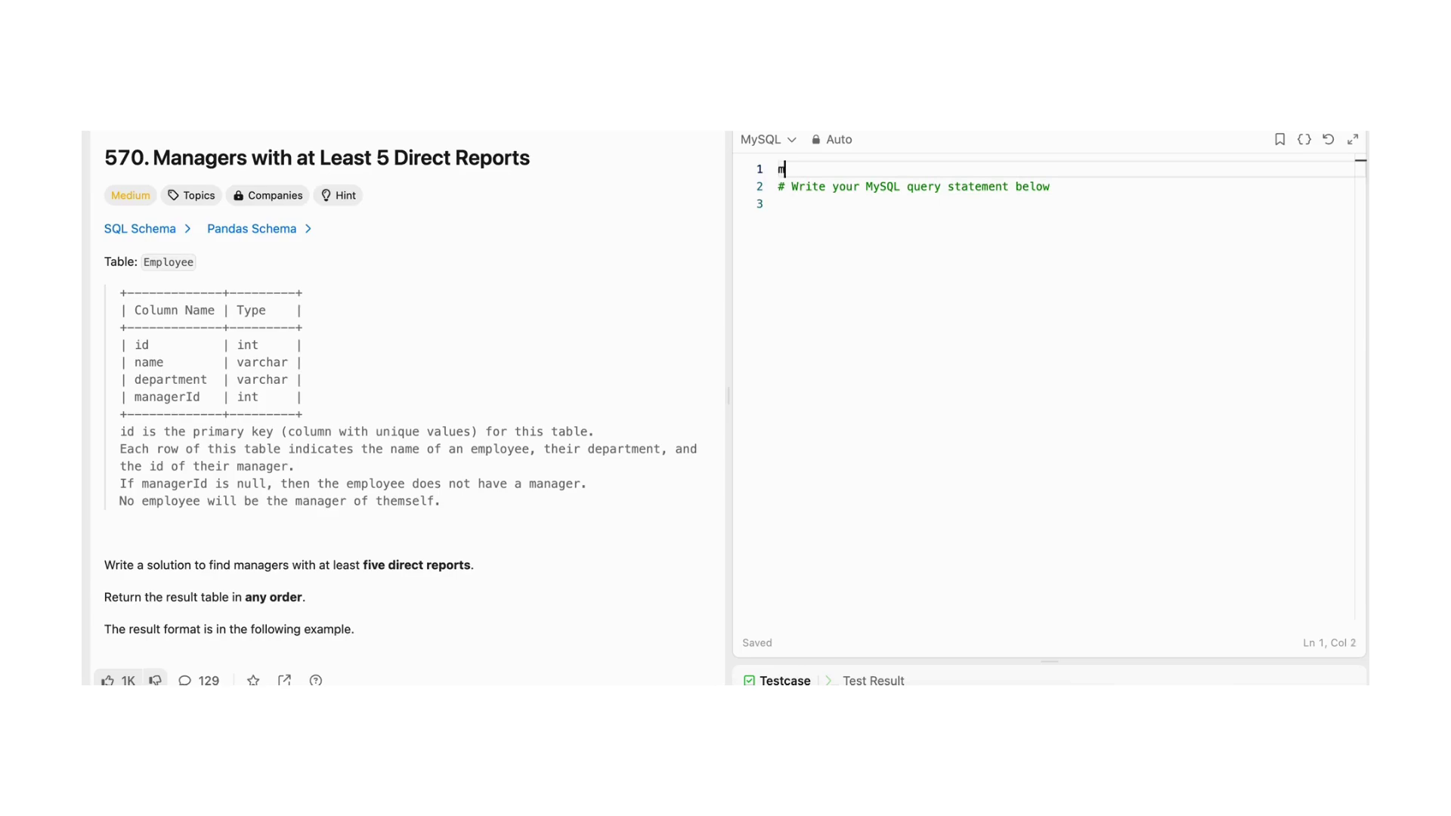
pyautogui.write('anager_id ')
pyautogui.write('( 5 ')
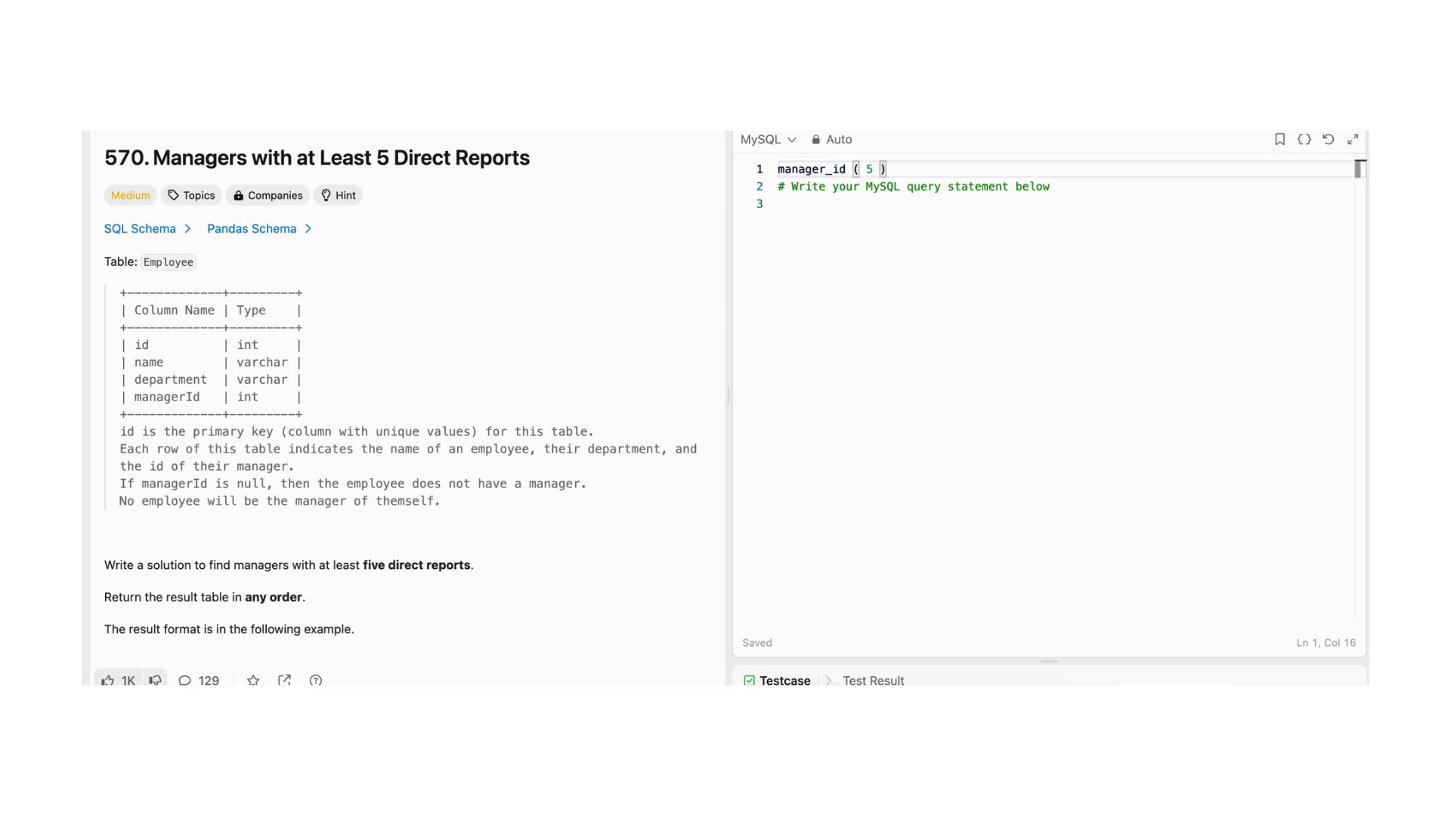
pyautogui.write('direct reports')
pyautogui.press('Left')
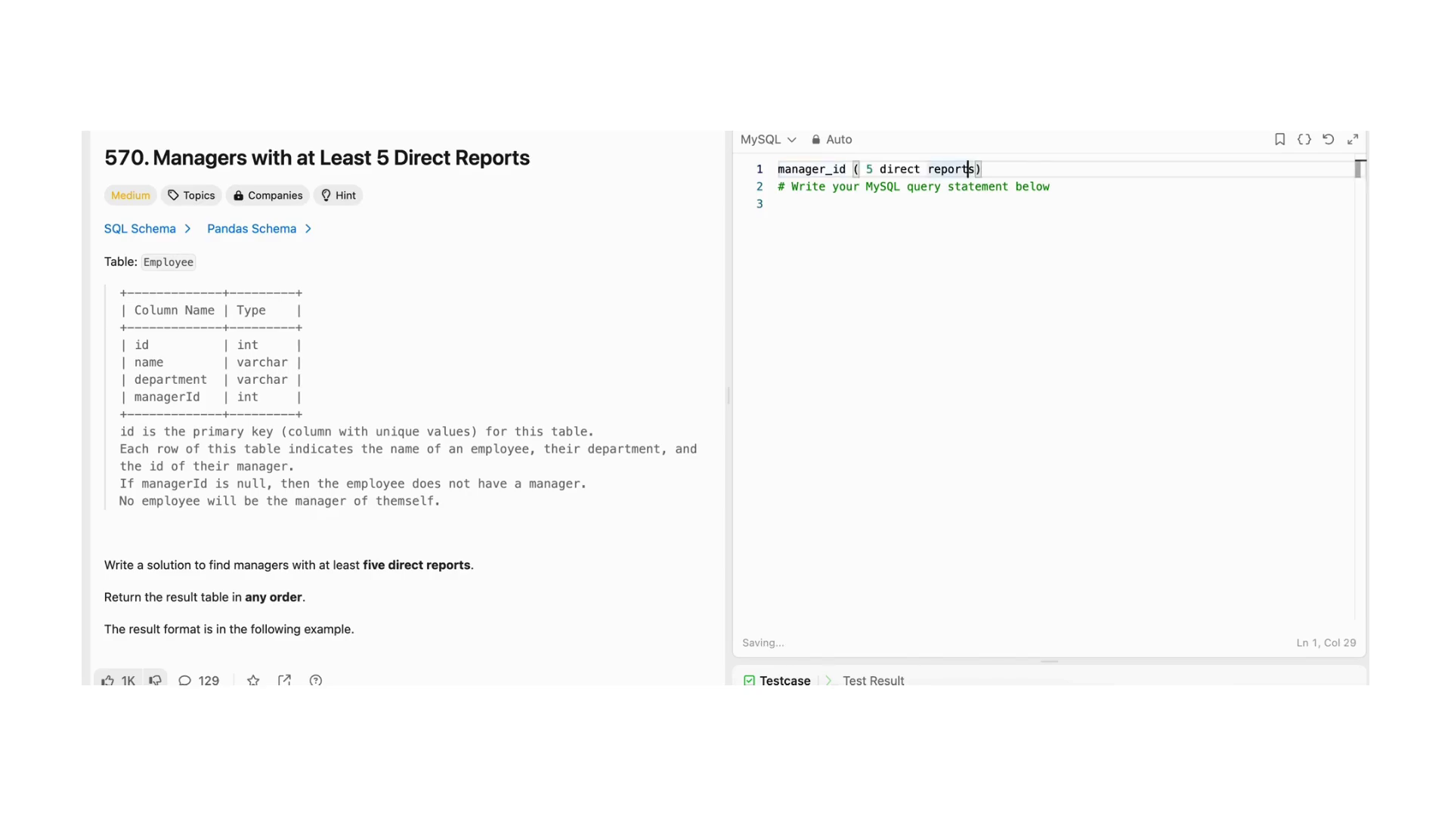
pyautogui.hotkey('ctrl', '/')
# - Write 'select * from Employee' on line 3 and run it, which returns Wrong Answer
pyautogui.press('Down')
pyautogui.press('Down')
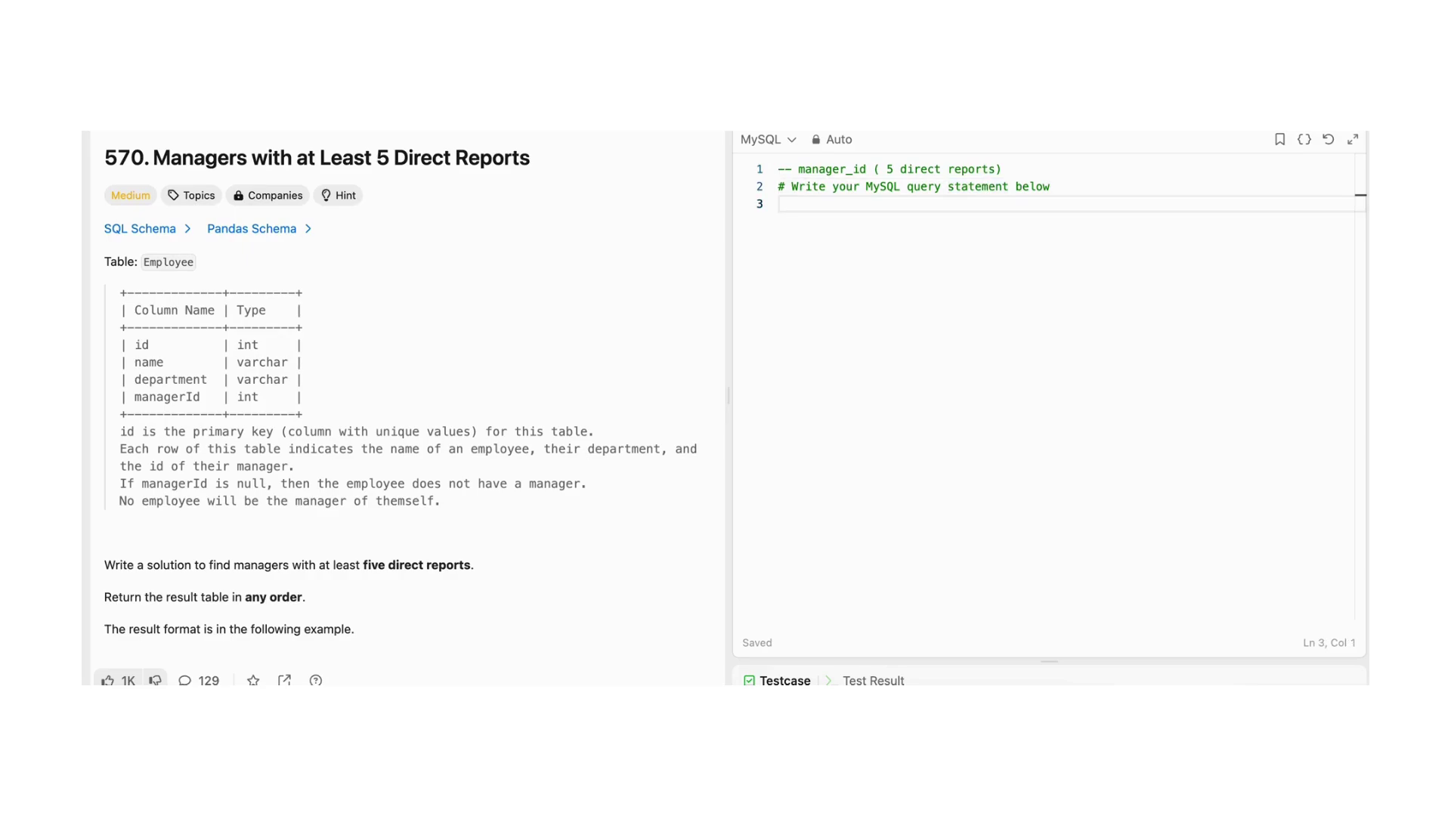
pyautogui.write('select')
pyautogui.write(' * from')
pyautogui.write('depart')
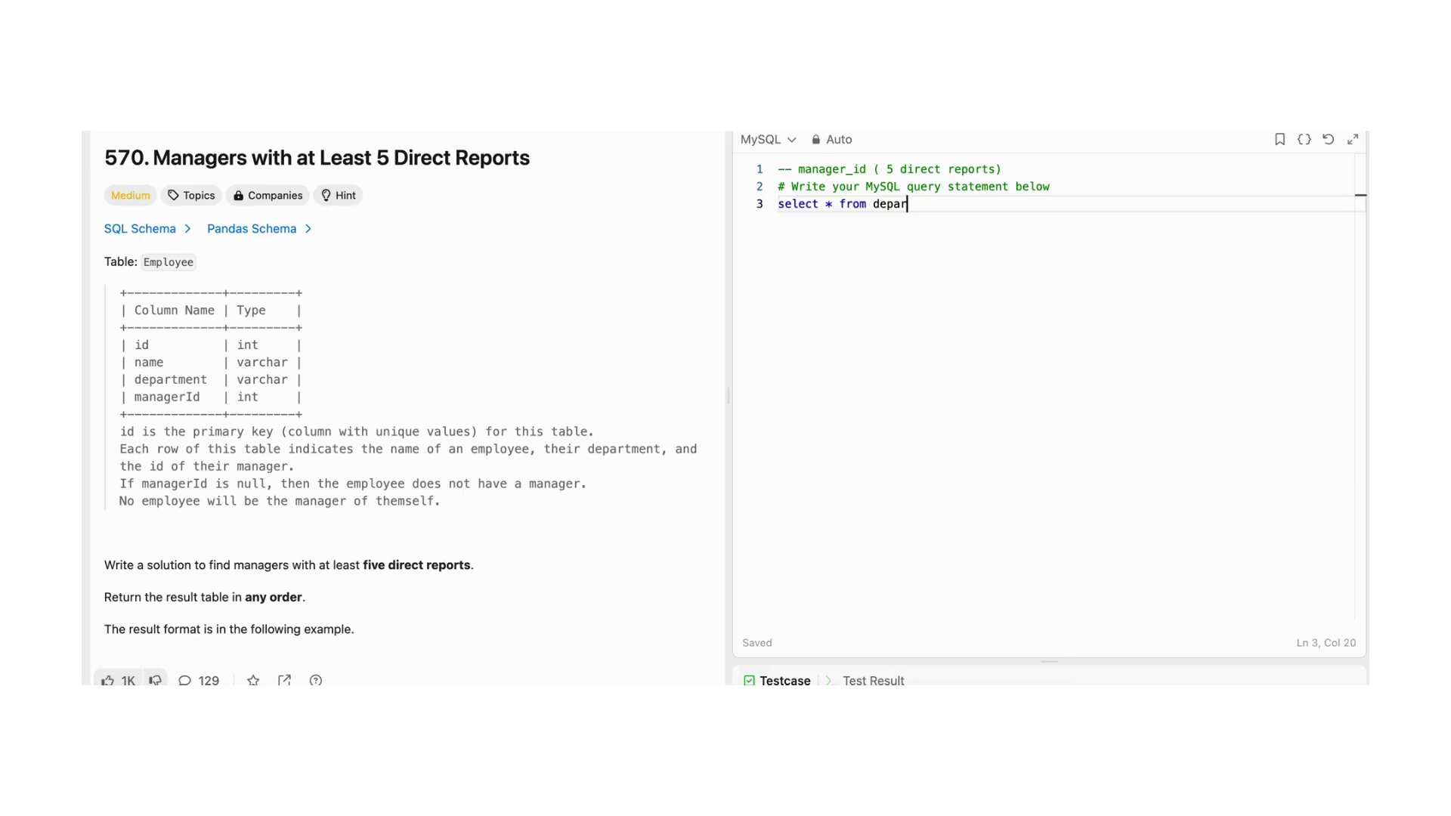
pyautogui.press('BackSpace')
pyautogui.press('BackSpace')
pyautogui.press('BackSpace')
pyautogui.write('Emplo')
pyautogui.write('yee')
pyautogui.hotkey('ctrl', "'")
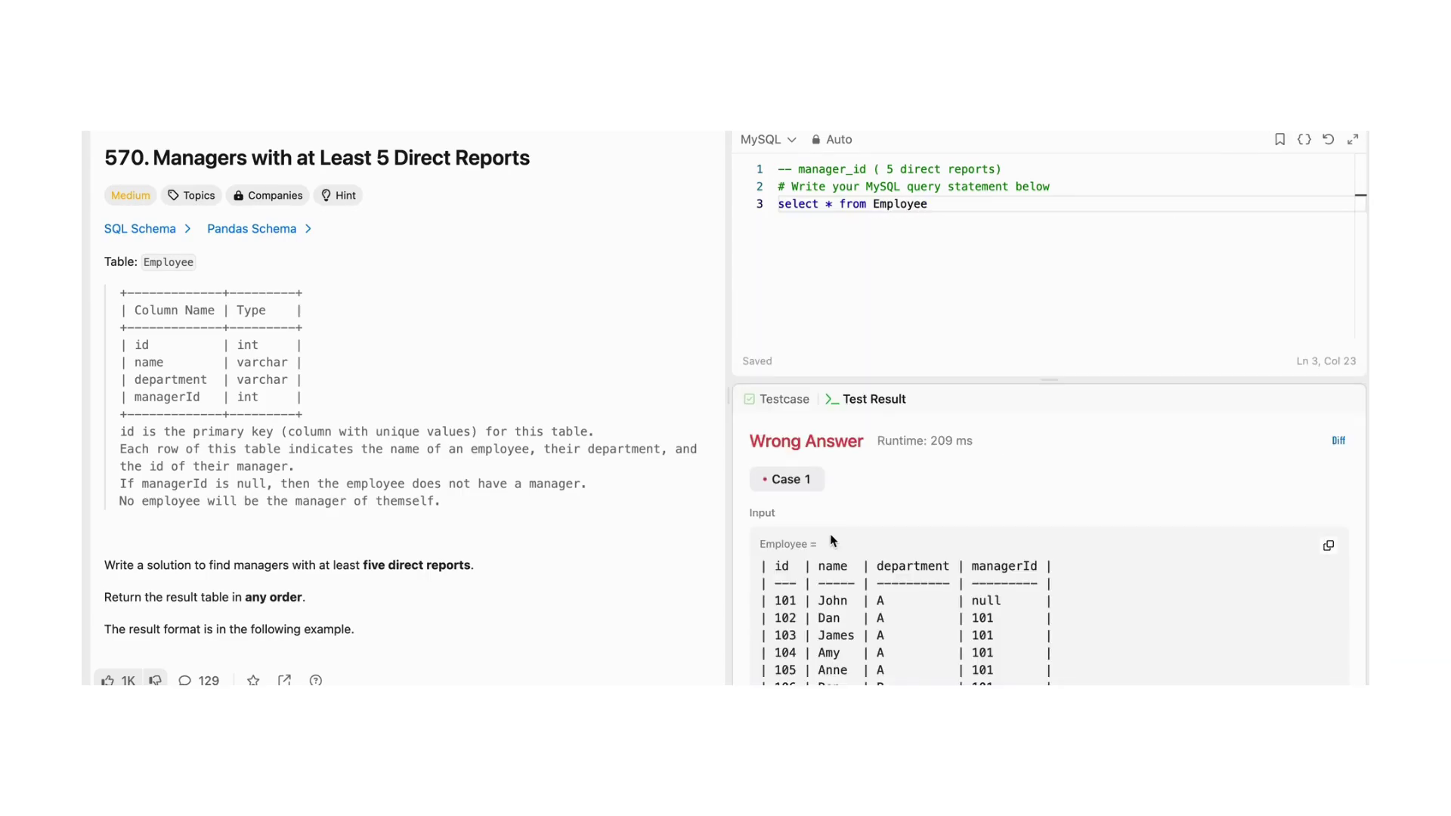
pyautogui.scroll(3, 829, 534)
pyautogui.scroll(-3, 830, 534)
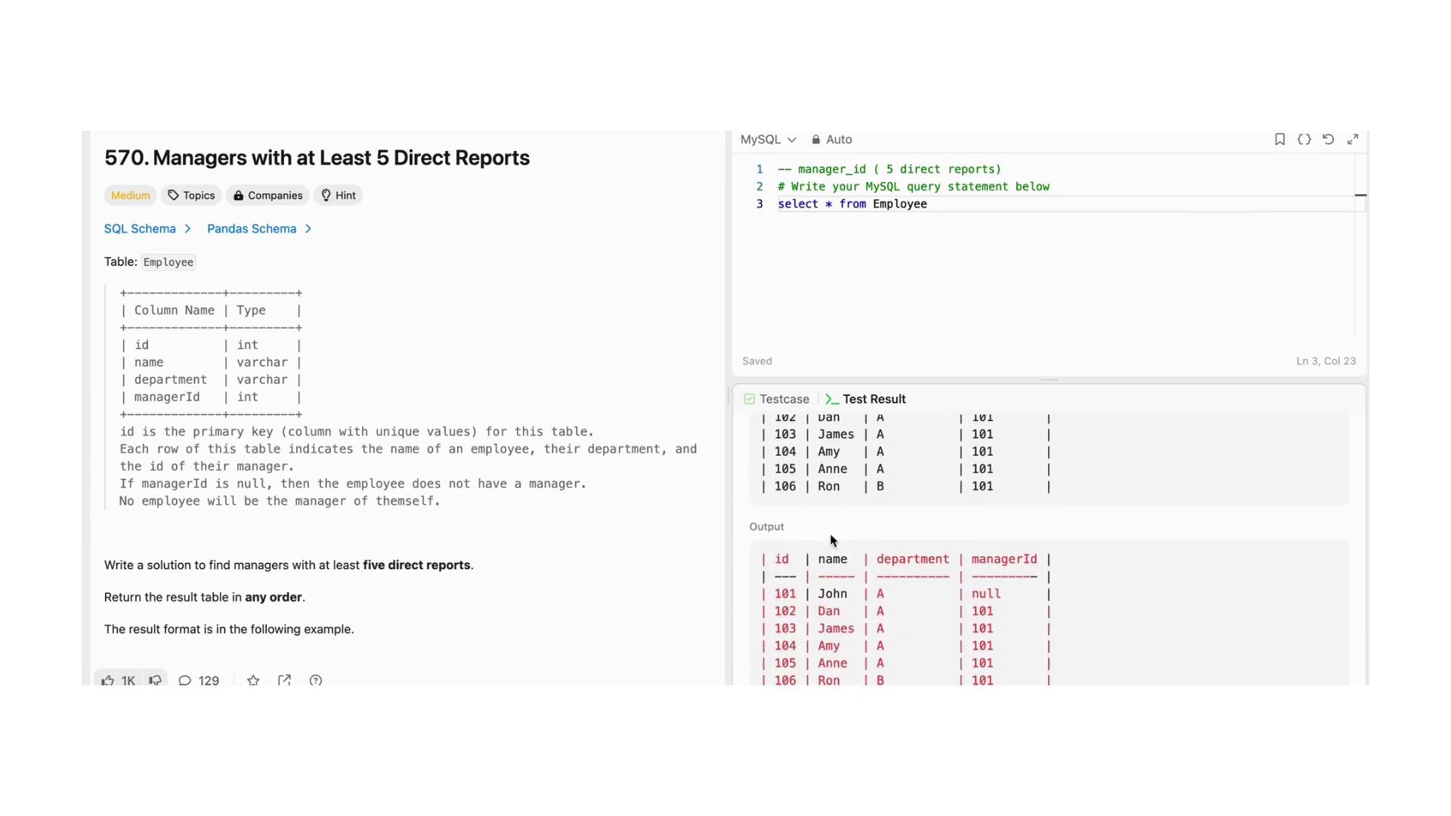
pyautogui.scroll(3, 830, 534)
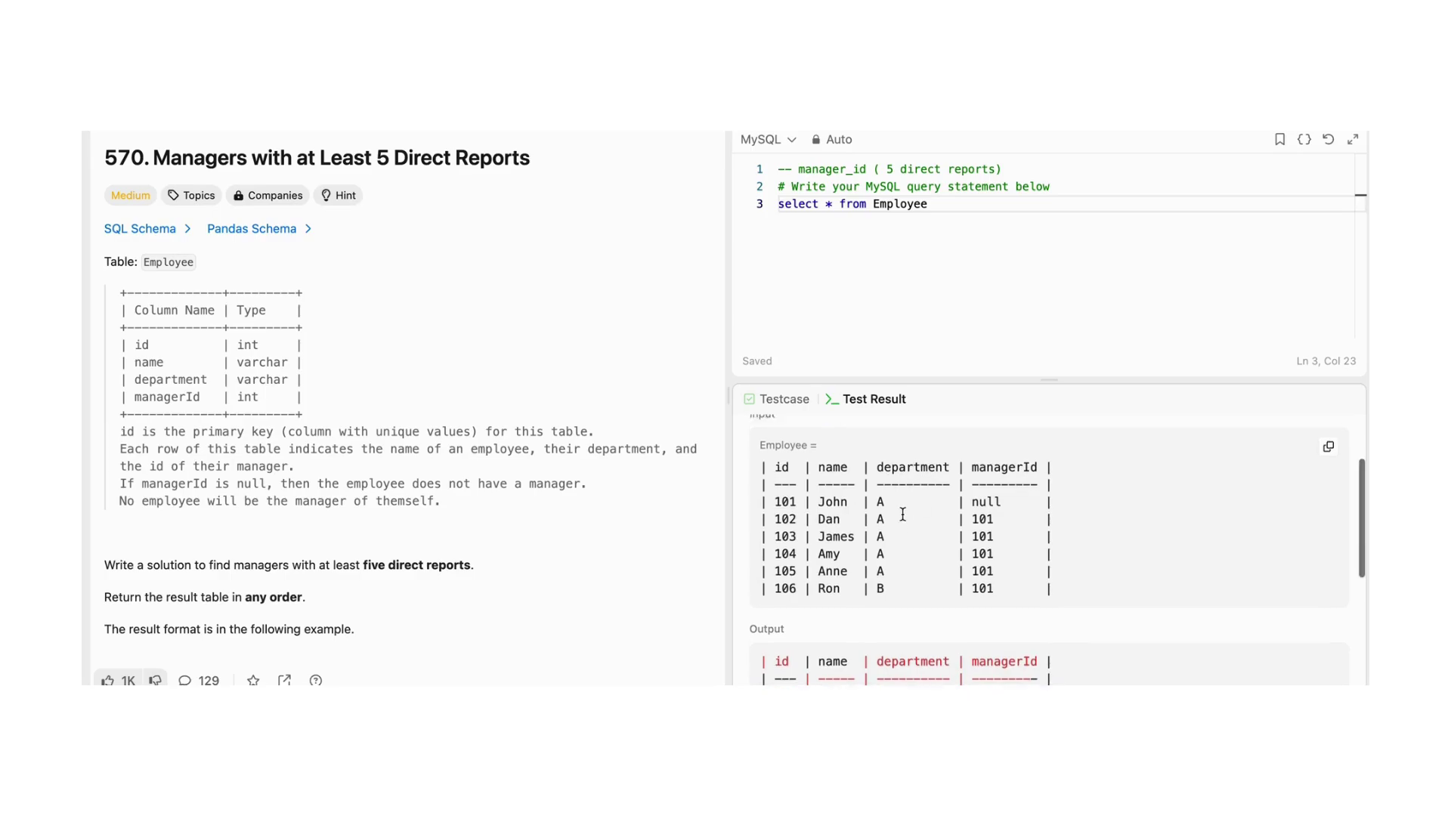
pyautogui.scroll(3, 923, 476)
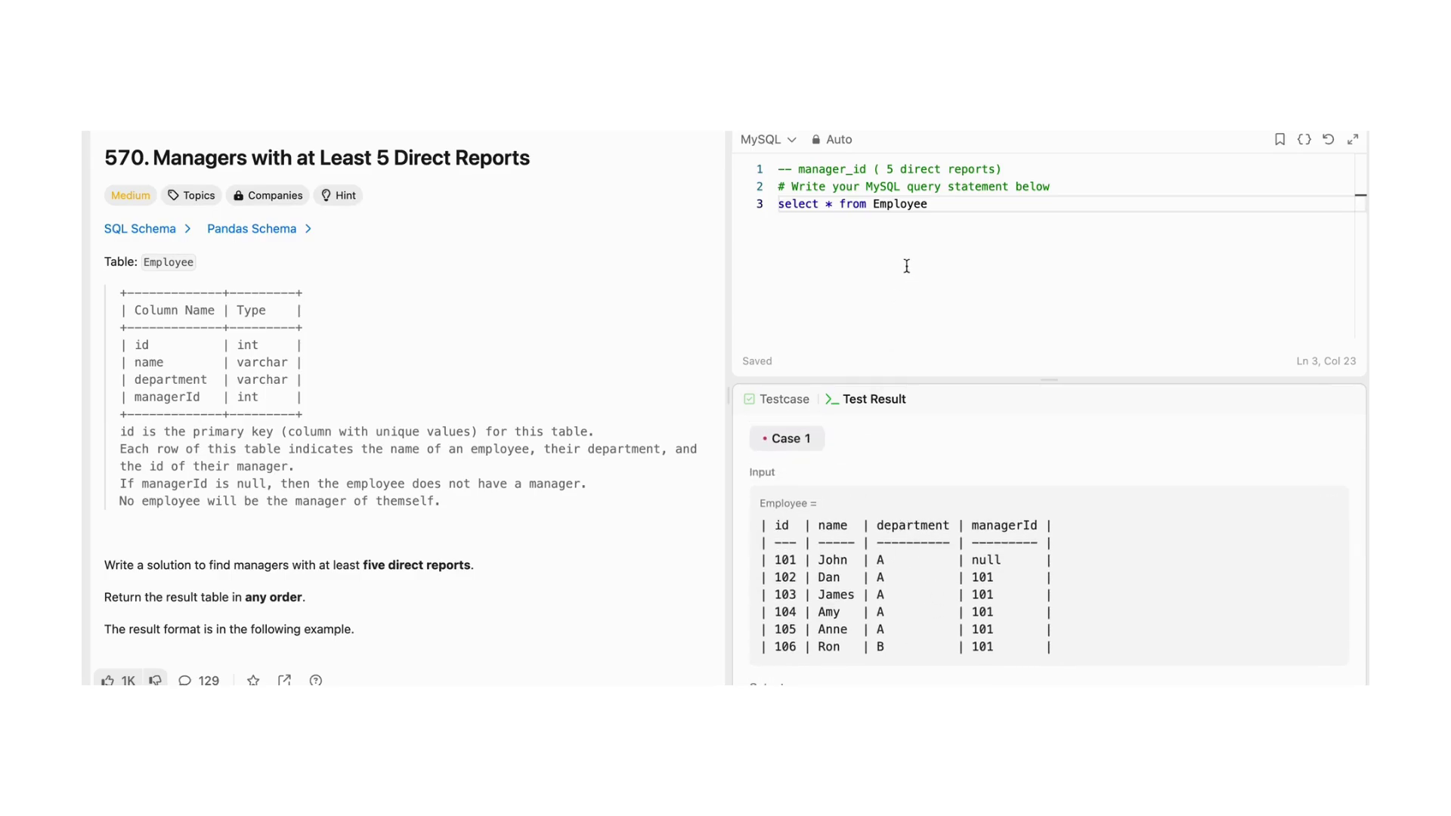
# - Replace the asterisk with 'manager_id, count(id)' in the select list
pyautogui.click(834, 206)
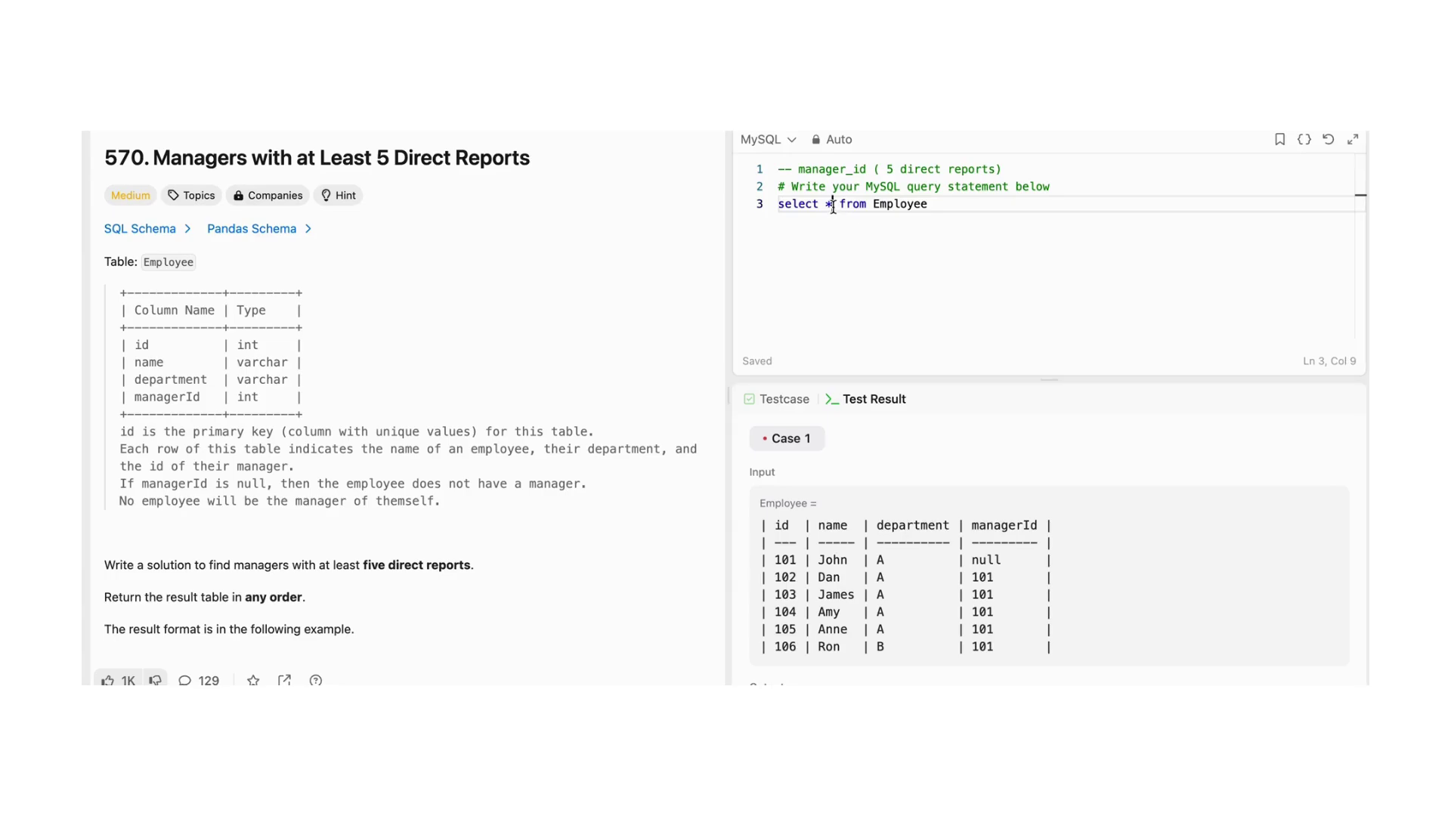
pyautogui.press('BackSpace')
pyautogui.write('ma')
pyautogui.write('nager_id, ')
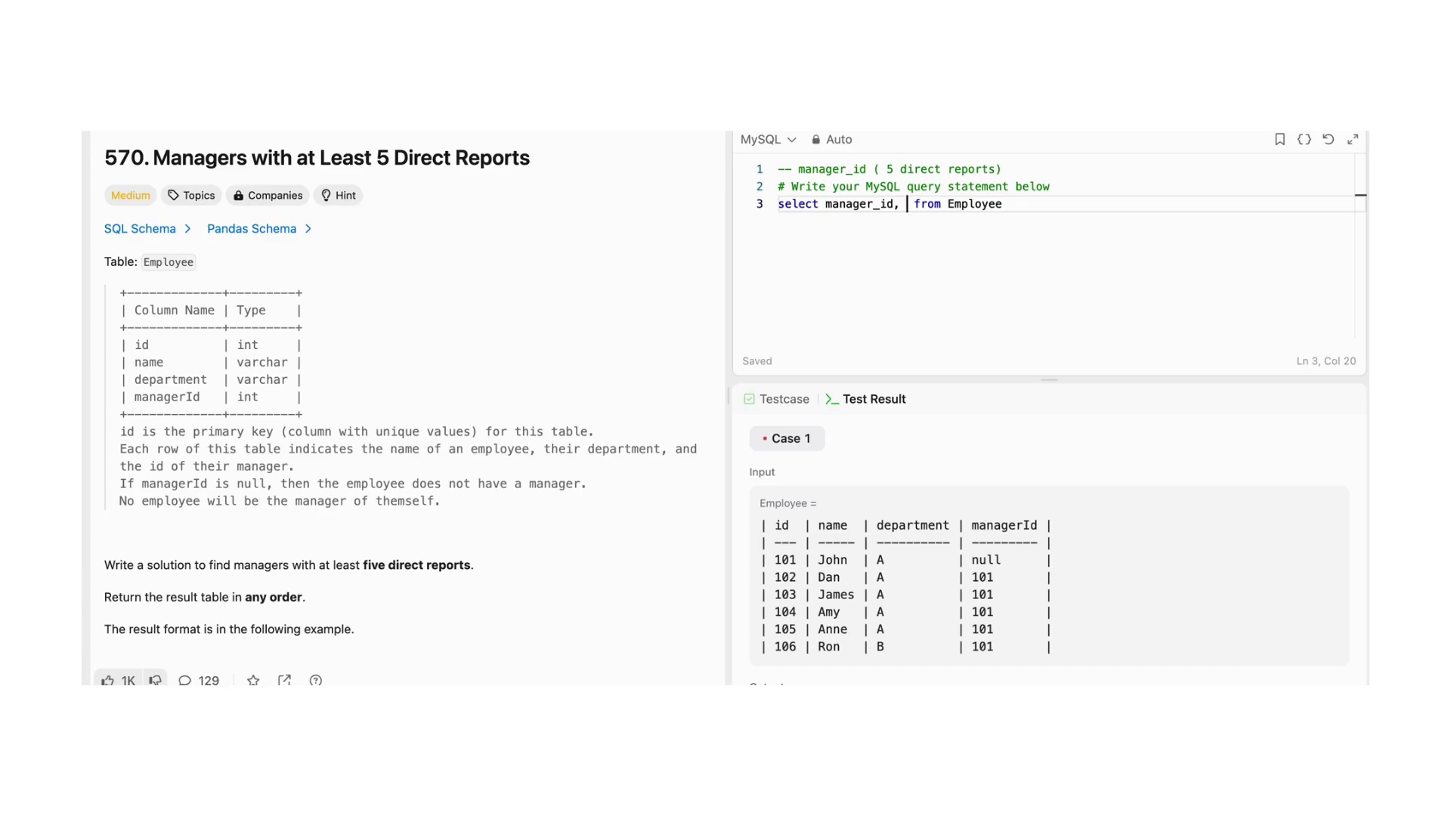
pyautogui.write('count()')
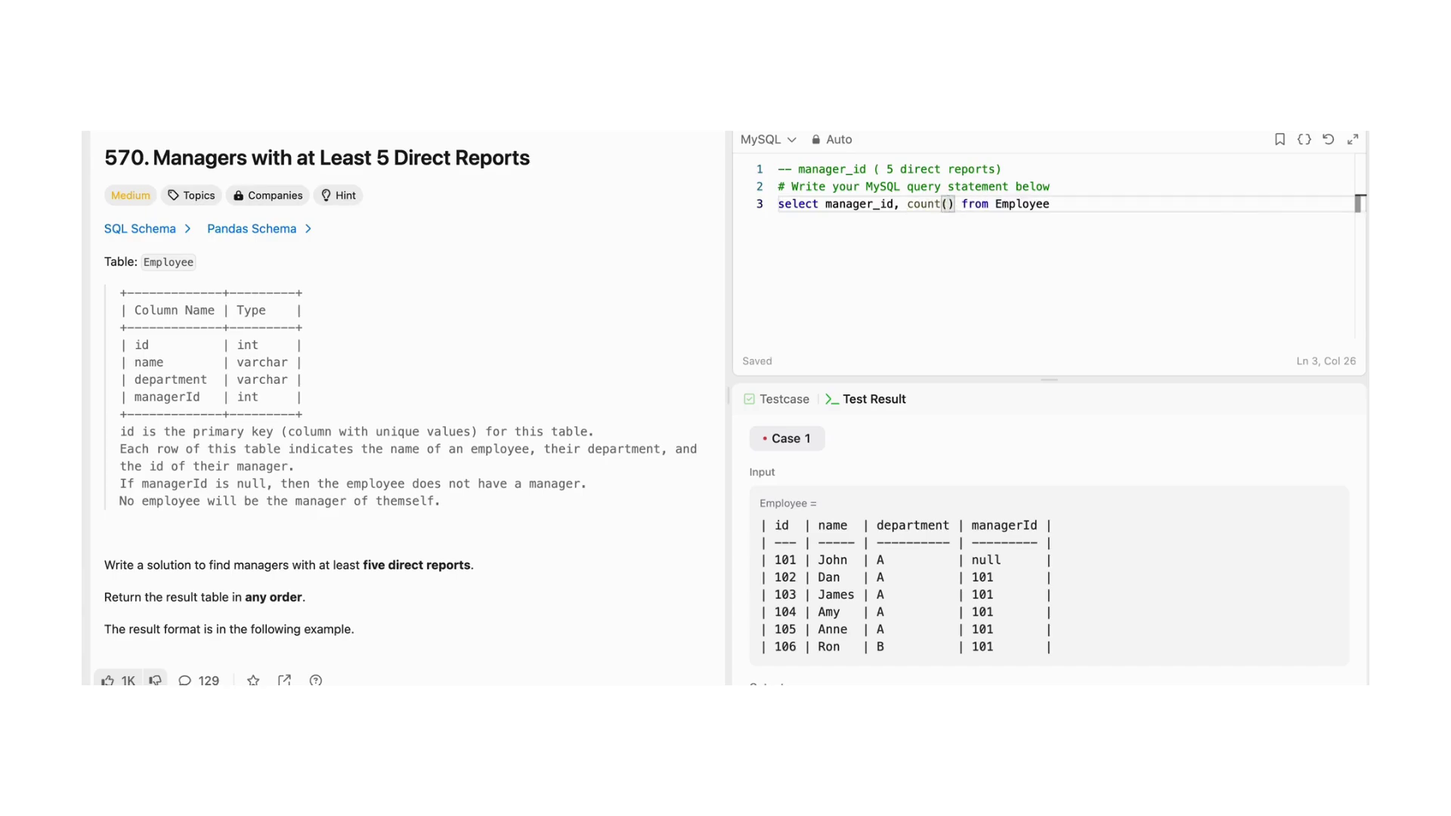
pyautogui.write('id')
pyautogui.press('Left')
pyautogui.press('Left')
pyautogui.press('Left')
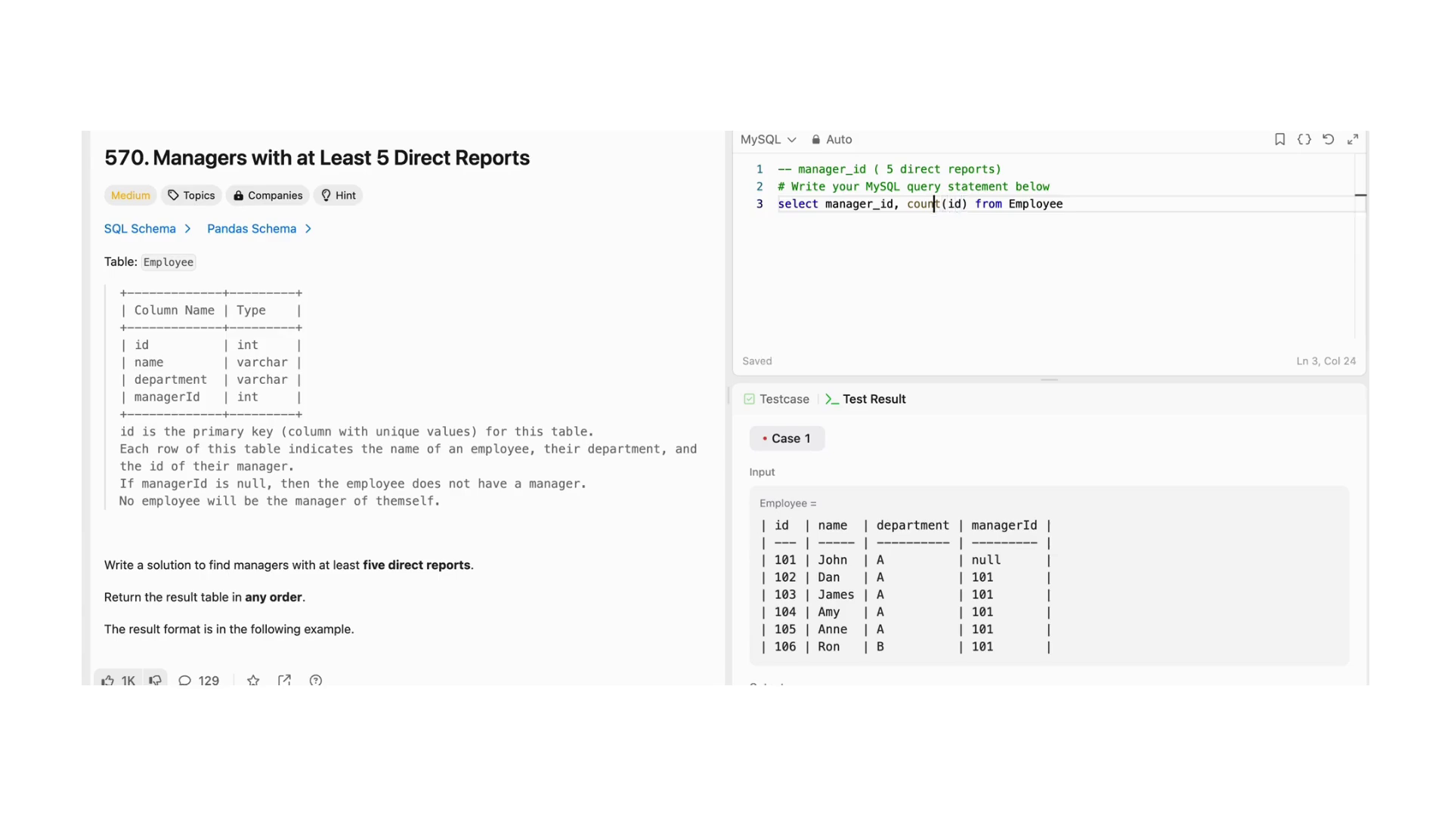
pyautogui.press('End')
# - Add 'group by manager_id' and 'where manager_id is null', then run, causing a syntax error
pyautogui.press('Return')
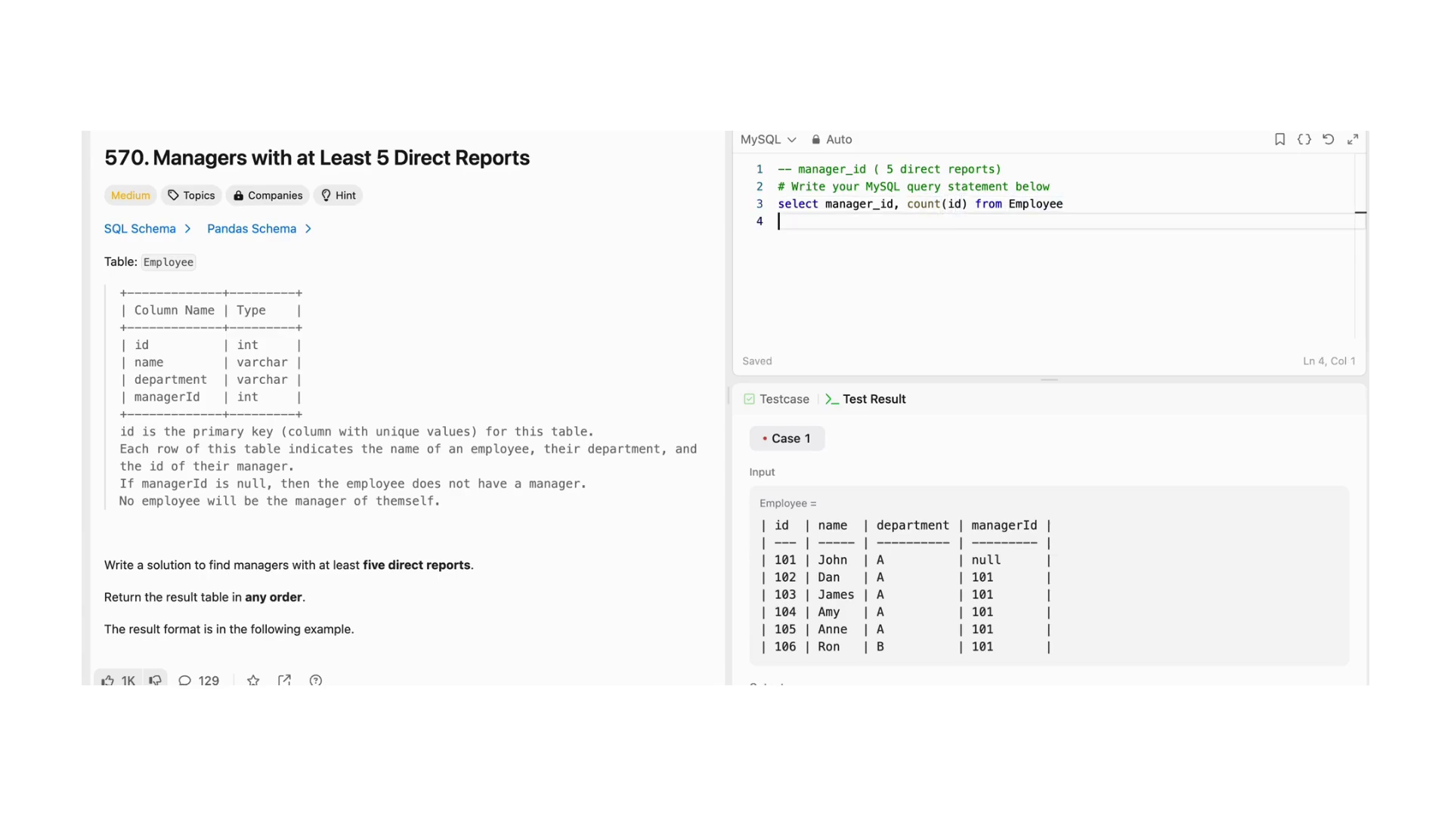
pyautogui.write('group by ma')
pyautogui.write('a')
pyautogui.press('BackSpace')
pyautogui.write('na')
pyautogui.write('ger_id')
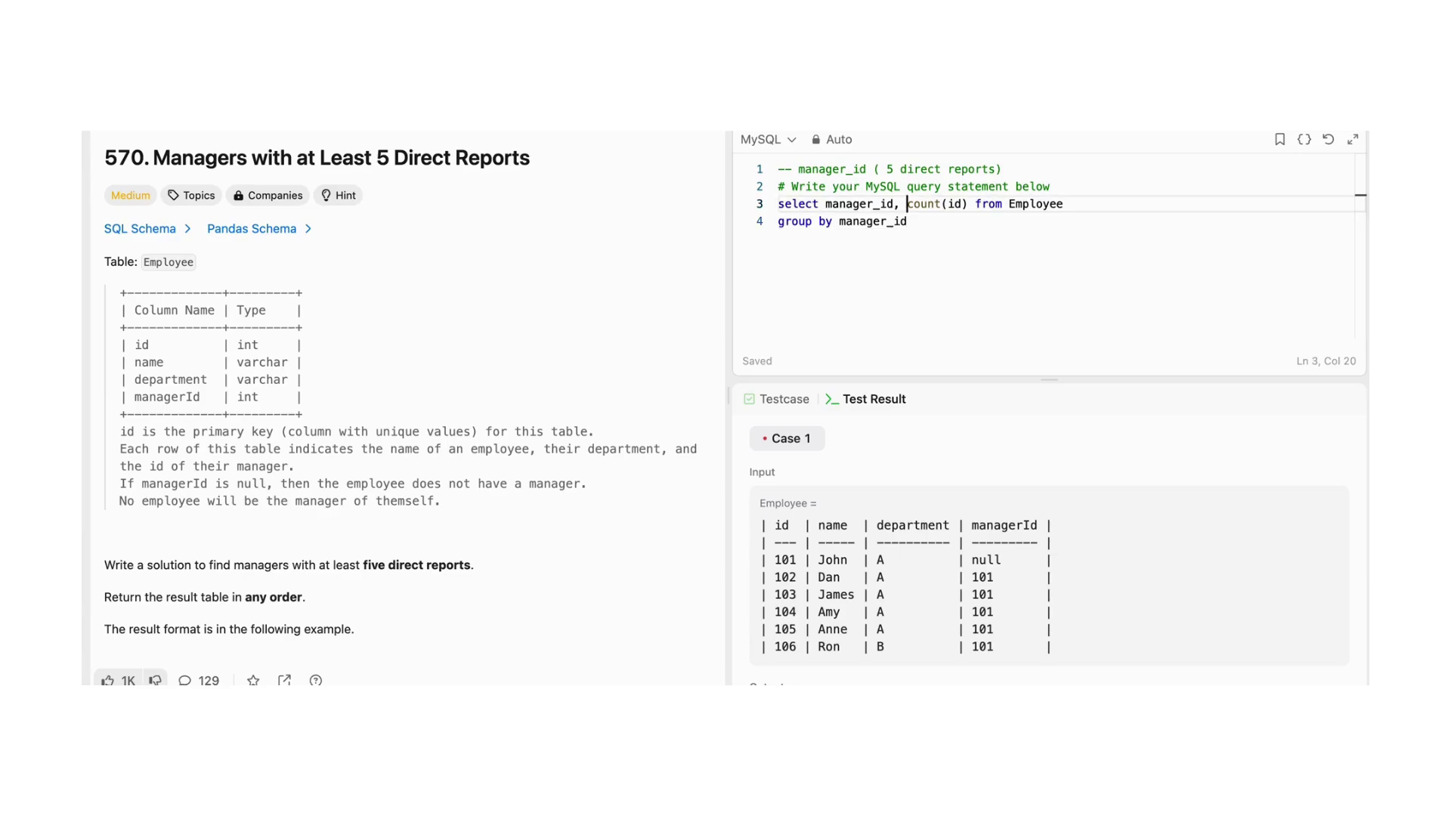
pyautogui.press('Return')
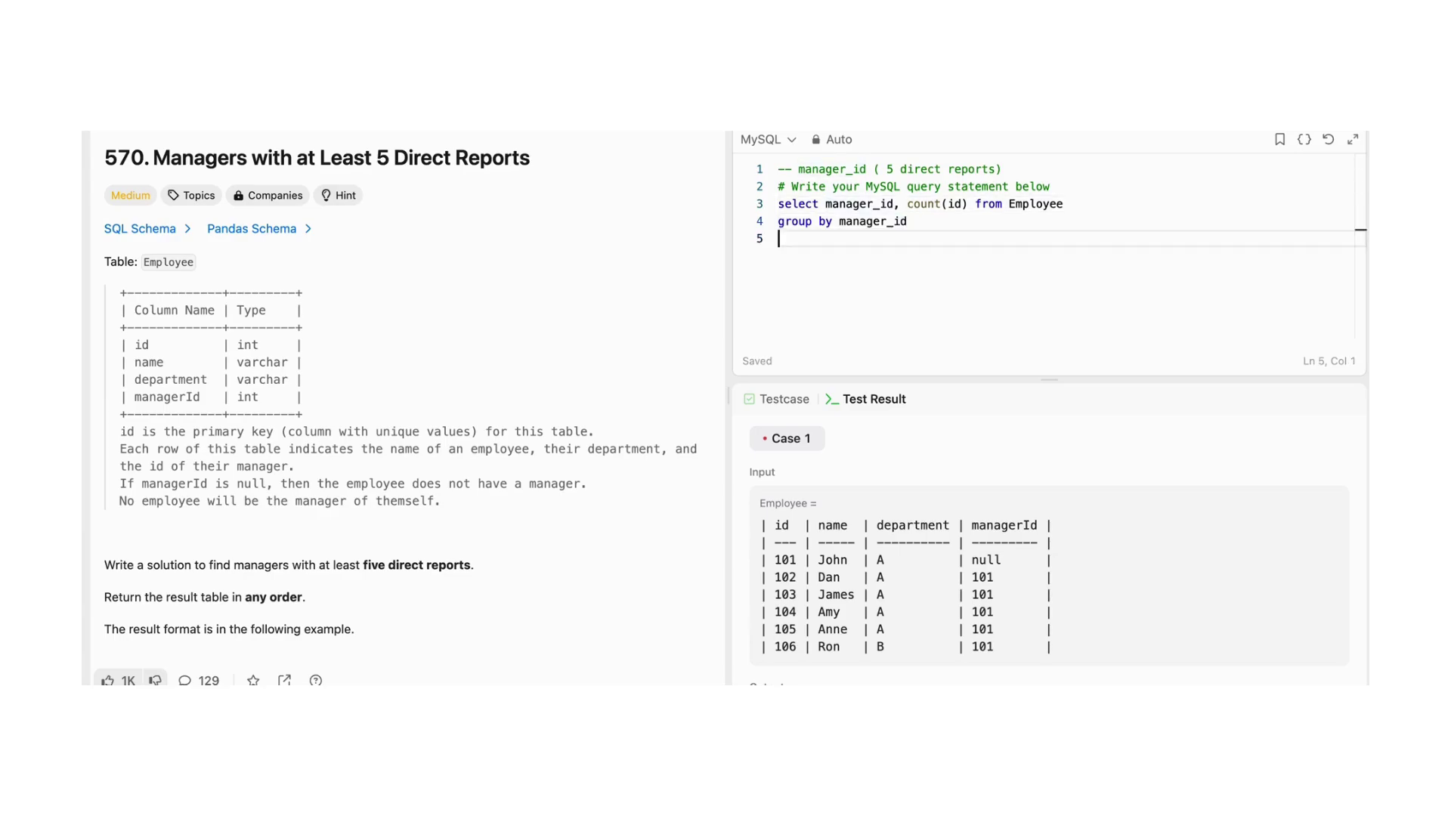
pyautogui.write('where ')
pyautogui.write('manager_id ')
pyautogui.write('is null')
pyautogui.hotkey('ctrl', "'")
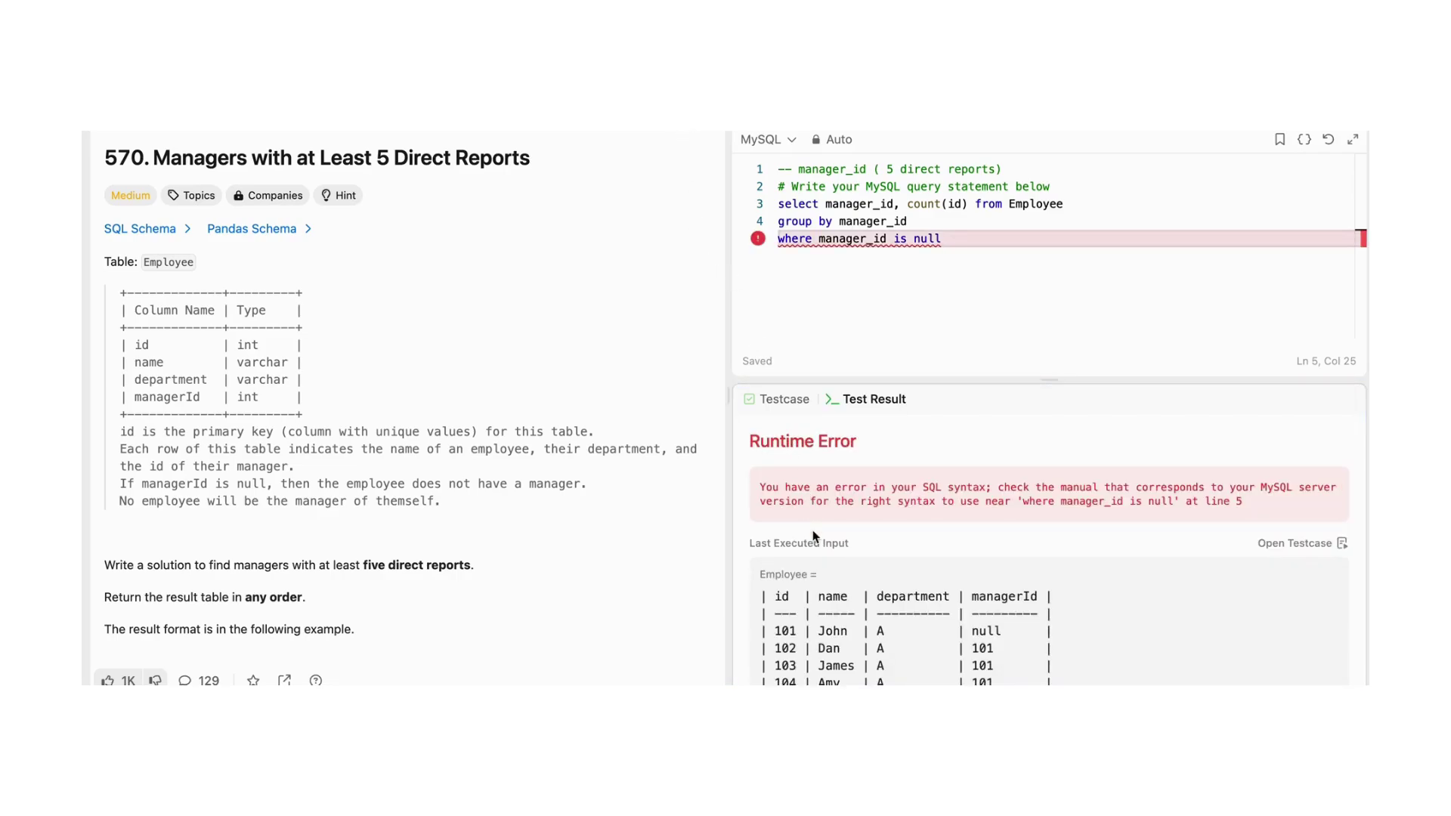
# - Move 'group by manager_id' below the where line and rerun, hitting Unknown column 'manager_id'
pyautogui.click(792, 221)
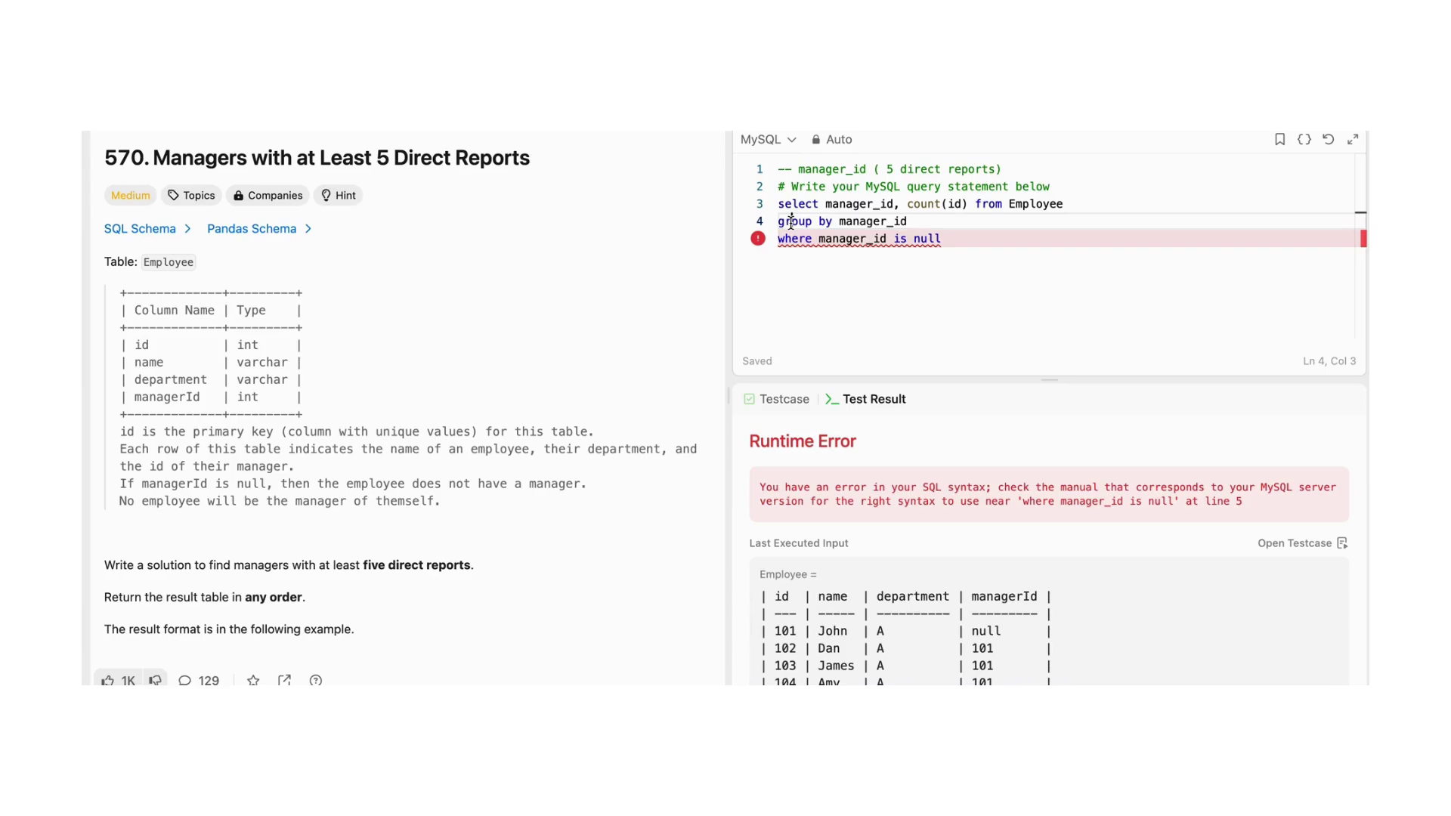
pyautogui.press('Left')
pyautogui.hotkey('shift', 'Down')
pyautogui.hotkey('ctrl', 'c')
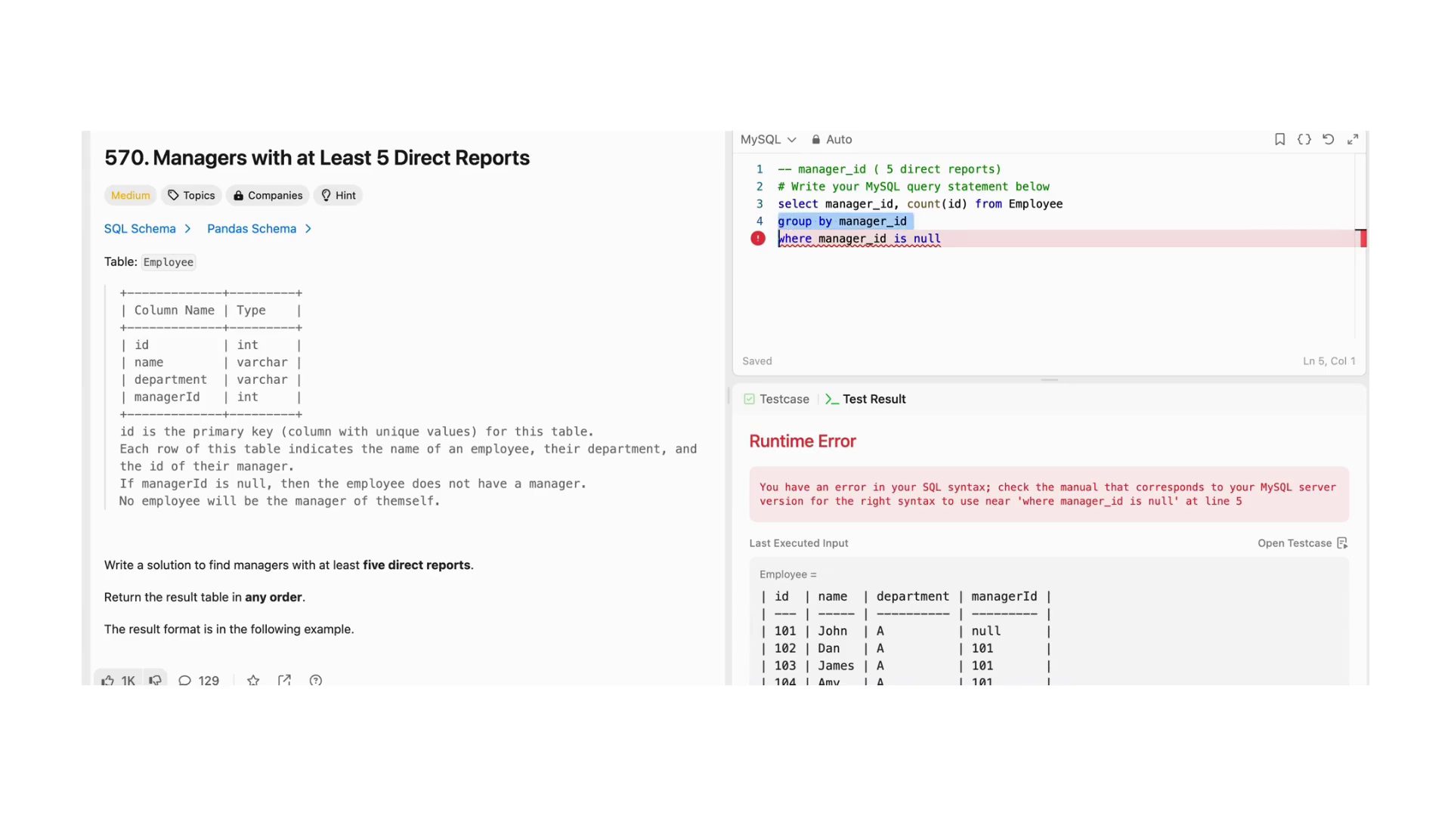
pyautogui.press('BackSpace')
pyautogui.press('End')
pyautogui.press('Return')
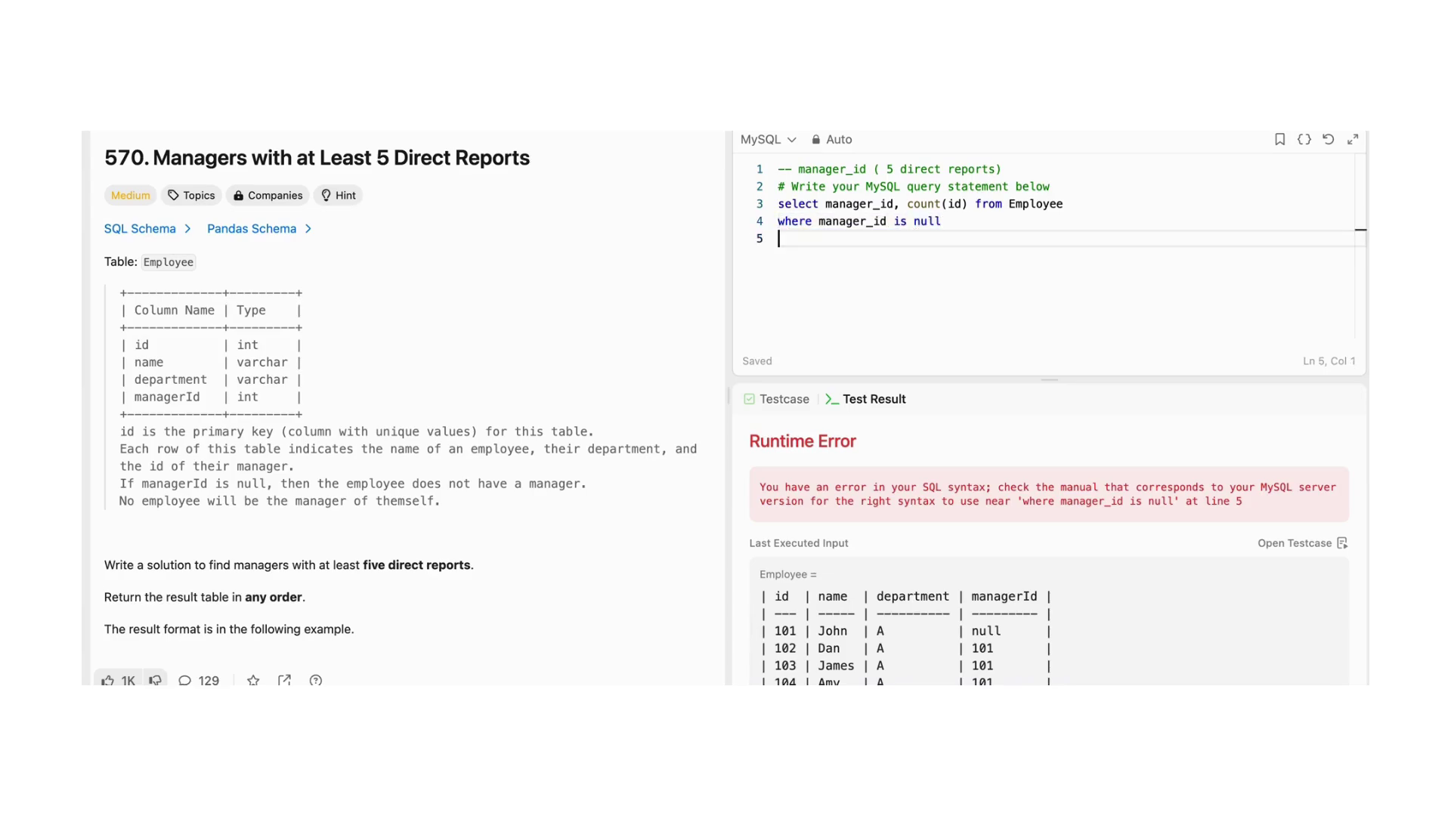
pyautogui.hotkey('ctrl', 'v')
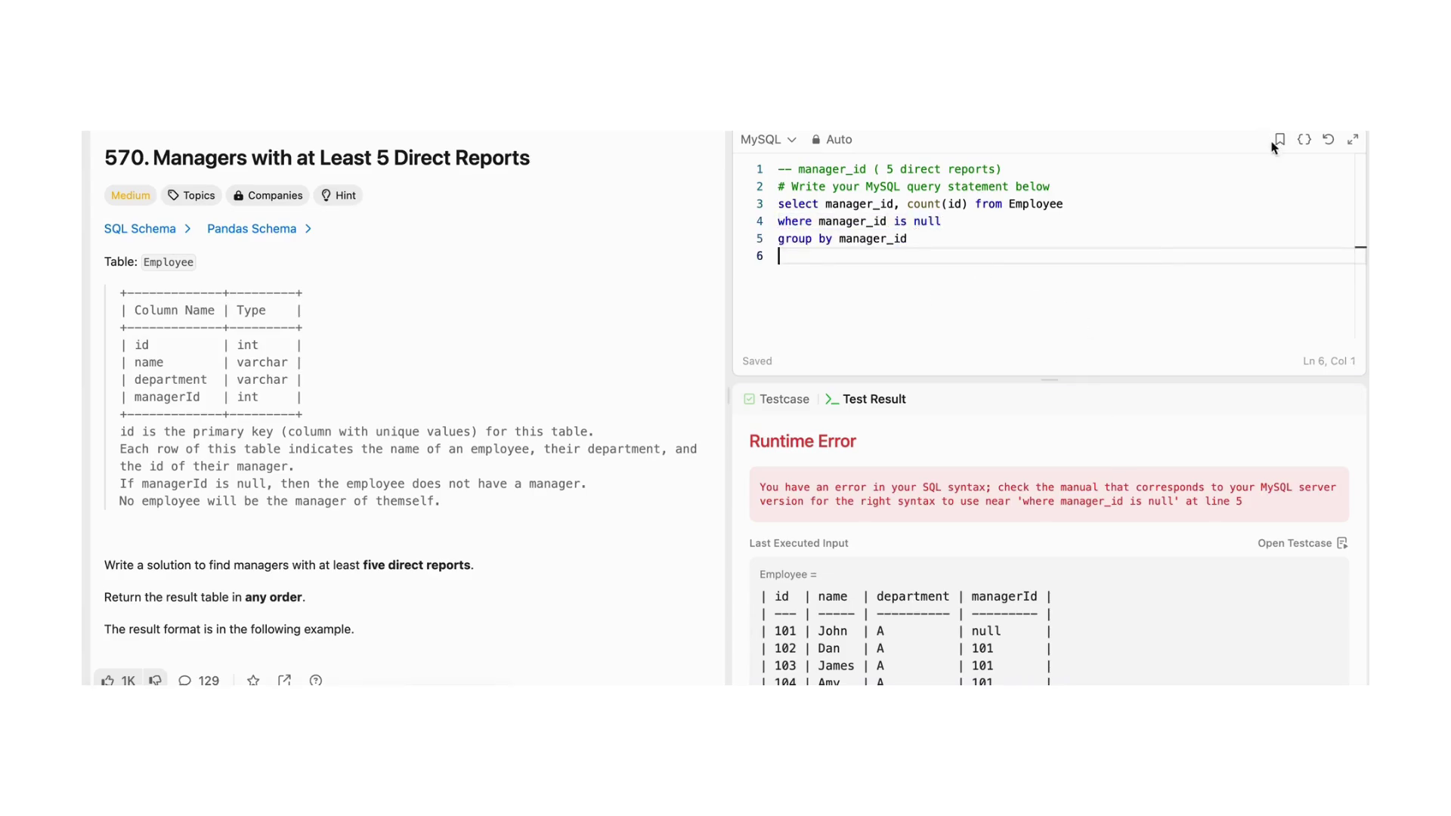
pyautogui.hotkey('ctrl', "'")
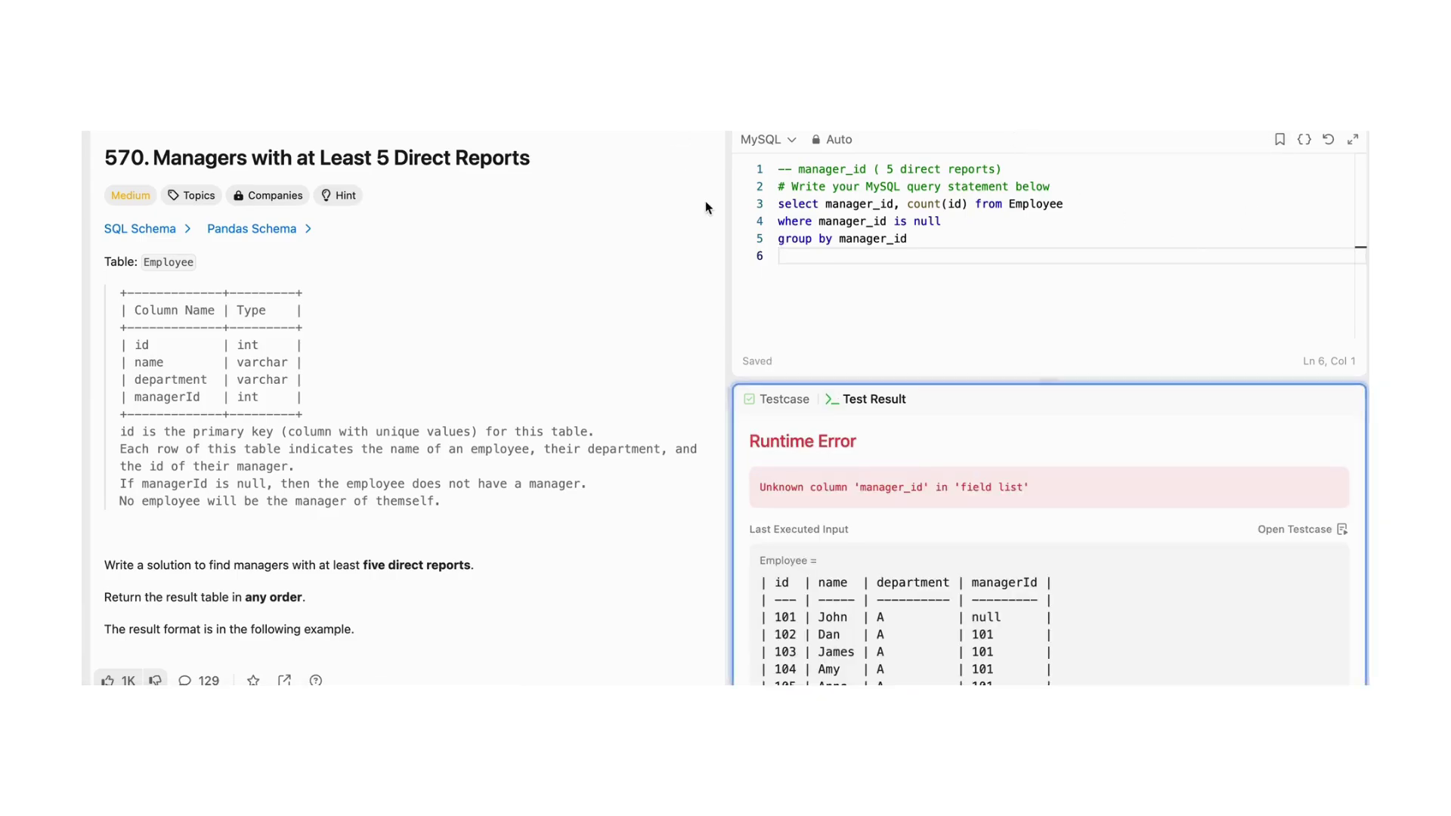
# - Use managerId in the select, where and group by lines and rerun, getting null with count 1
pyautogui.click(856, 328)
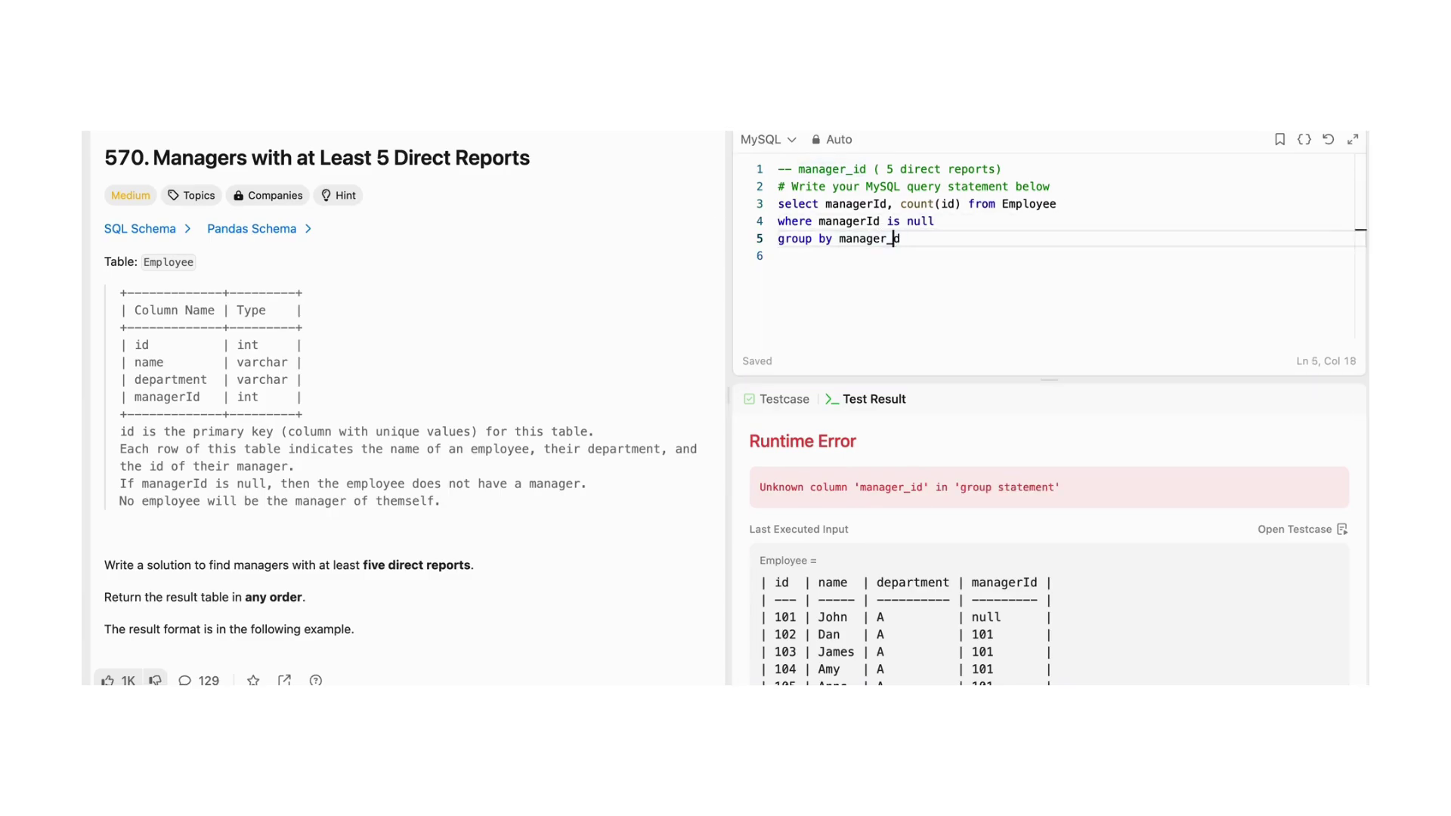
pyautogui.press('BackSpace')
pyautogui.press('BackSpace')
pyautogui.write('rI')
pyautogui.hotkey('ctrl', 'Return')
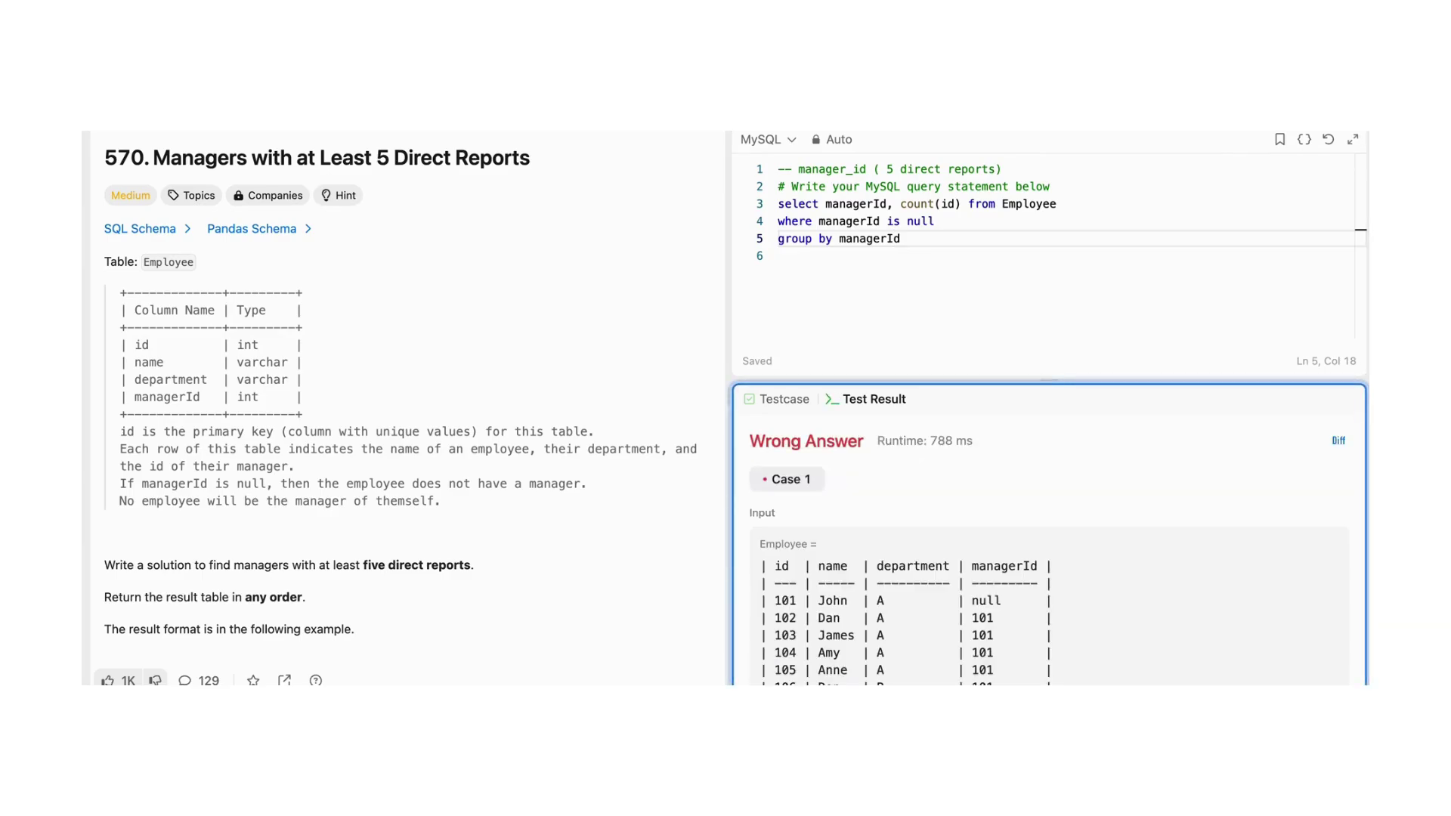
pyautogui.moveTo(907, 617)
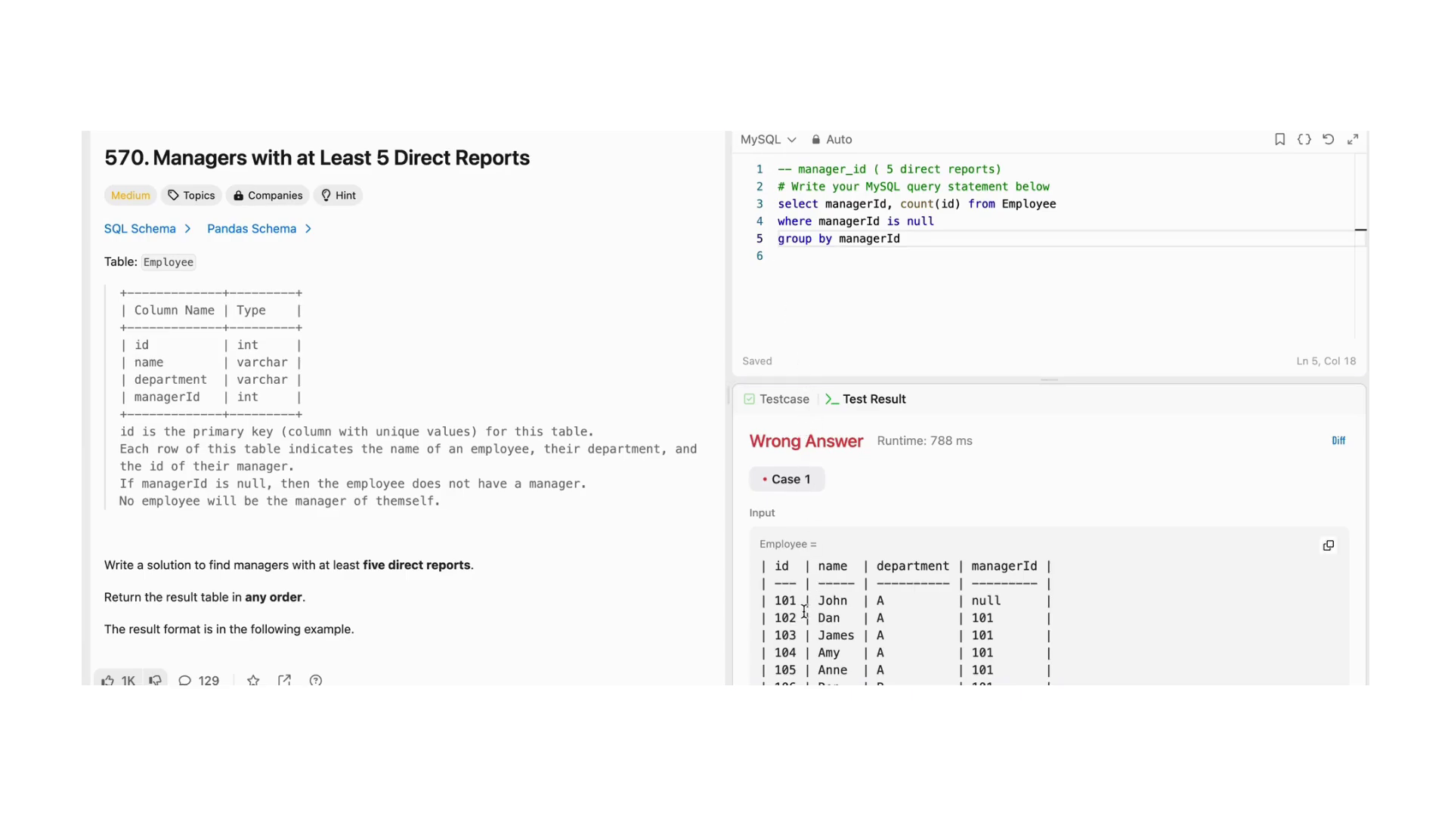
pyautogui.scroll(-5, 824, 586)
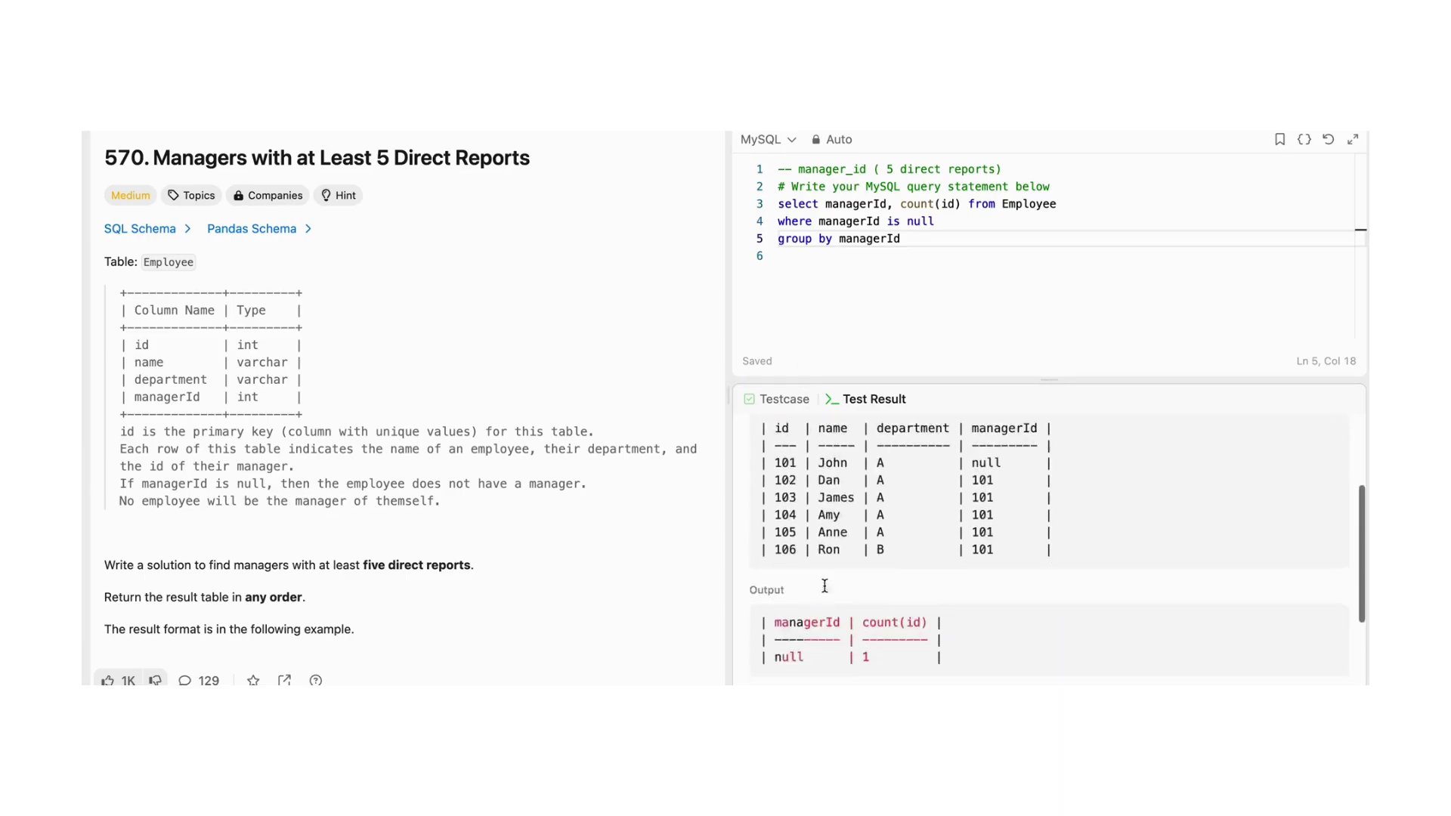
pyautogui.scroll(-3, 824, 584)
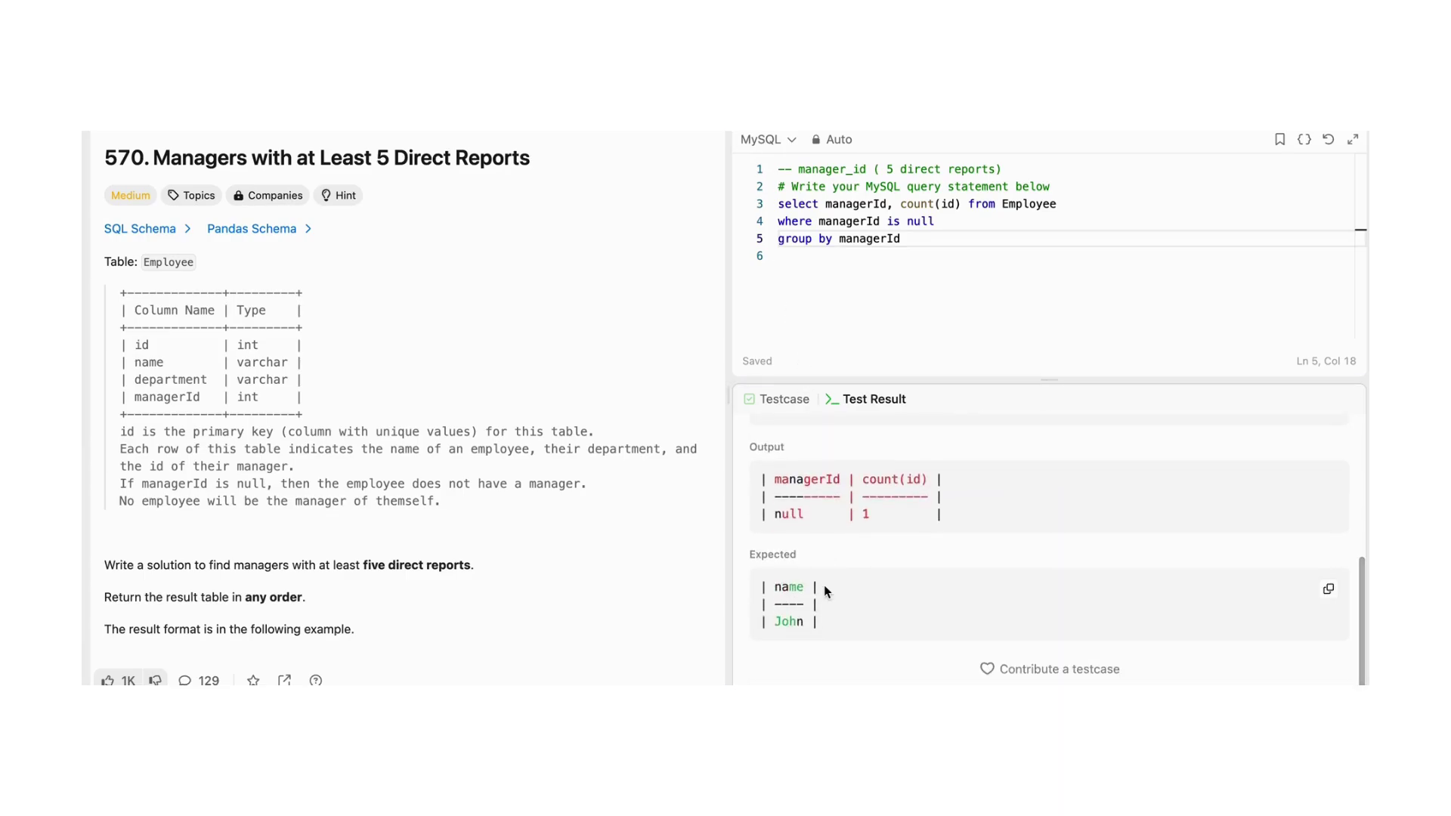
pyautogui.scroll(1, 824, 585)
# - Change the filter to 'managerId is not null' and rerun, getting 101 with count 5
pyautogui.click(906, 221)
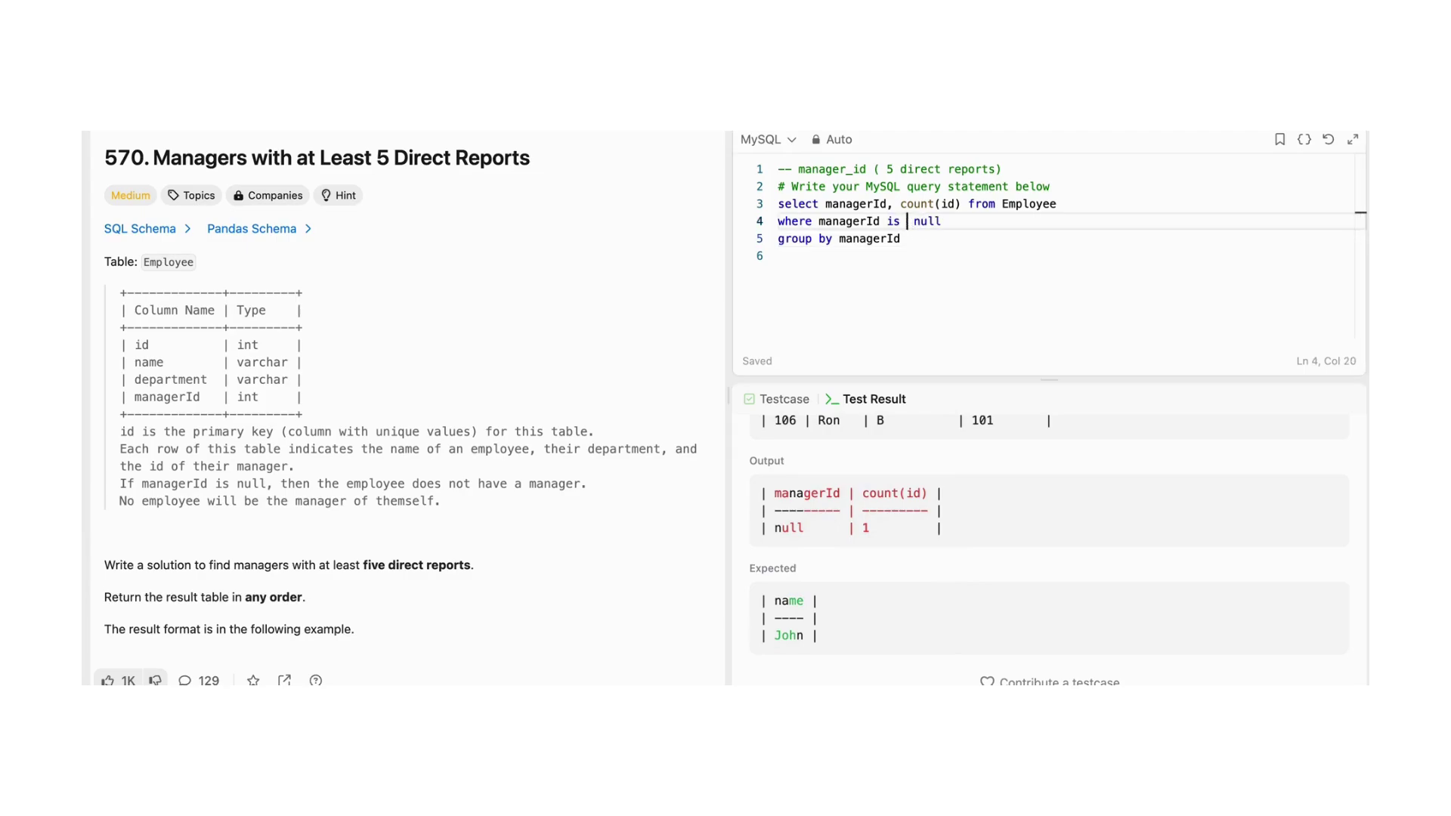
pyautogui.write('not')
pyautogui.hotkey('ctrl', "'")
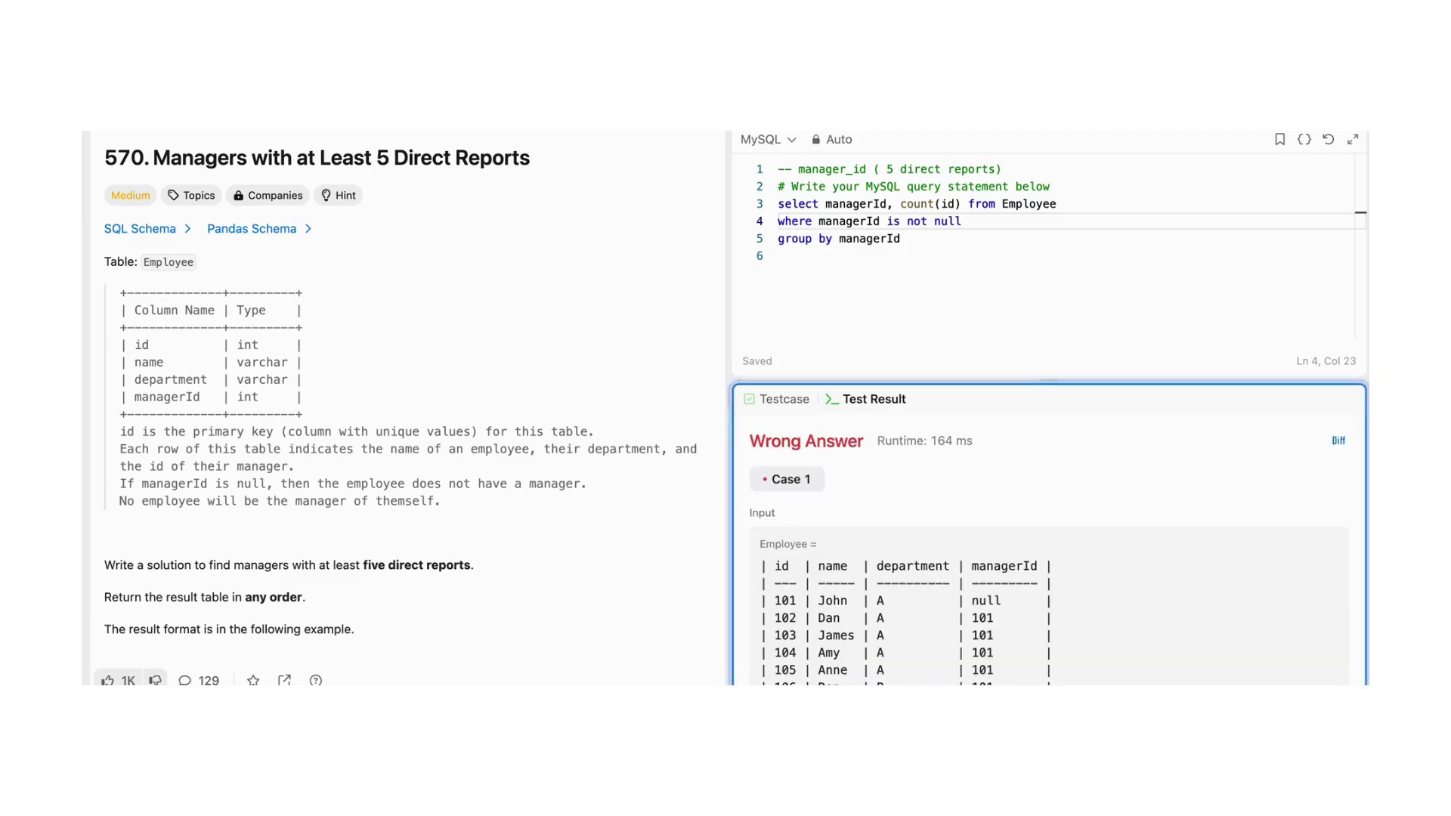
pyautogui.scroll(-5, 857, 449)
pyautogui.scroll(-2, 857, 449)
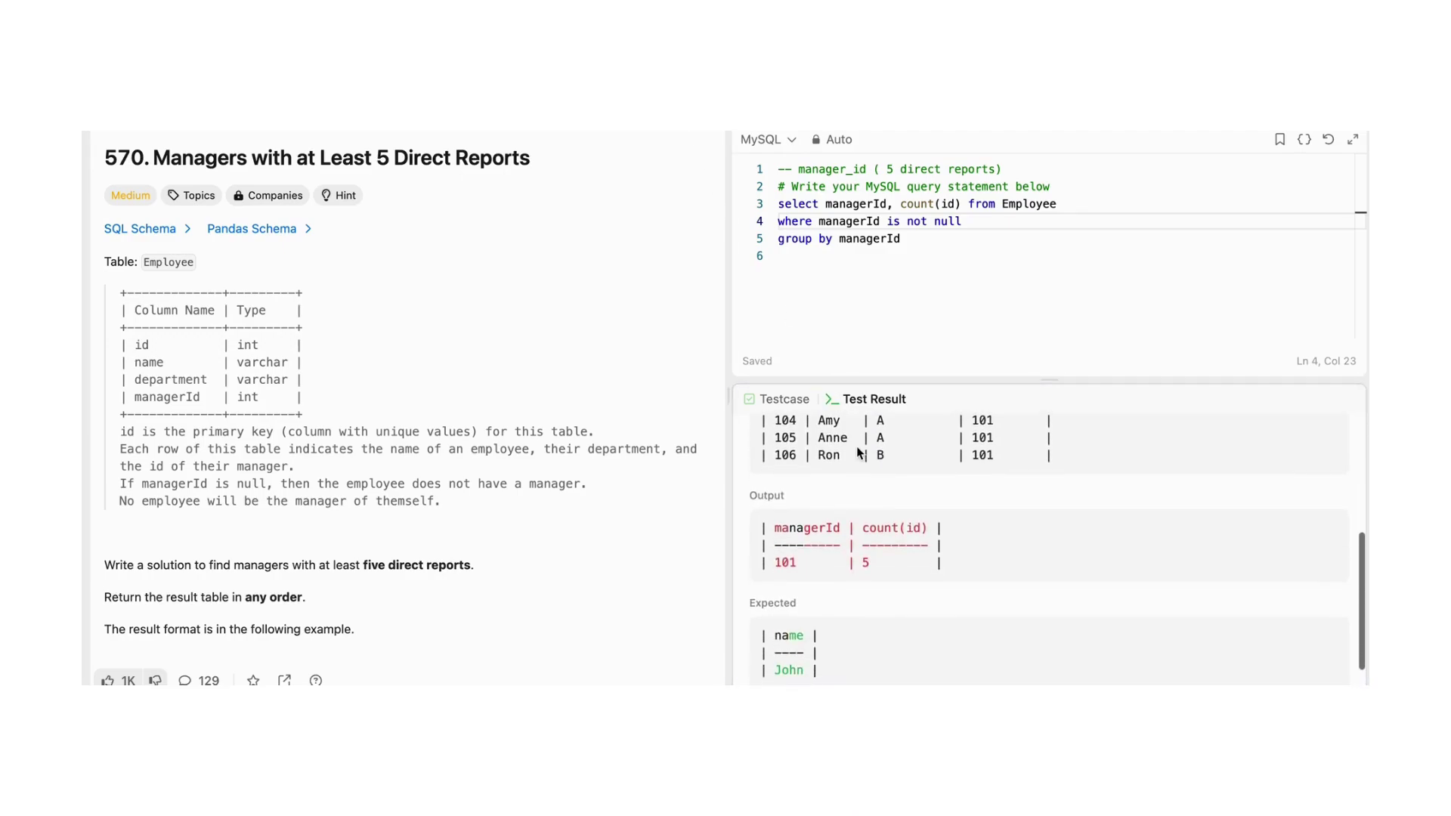
pyautogui.scroll(-1, 857, 452)
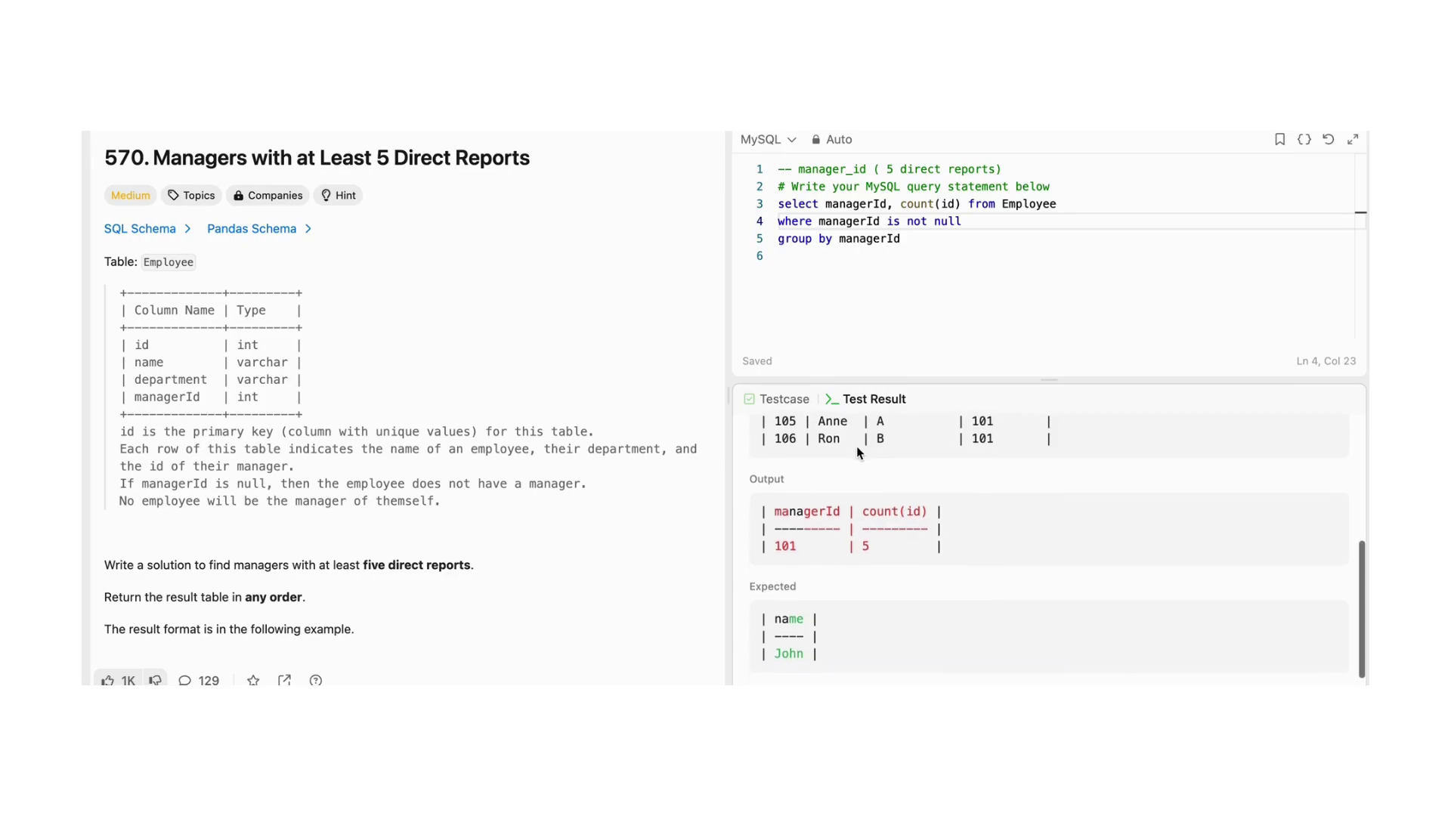
pyautogui.scroll(6, 857, 453)
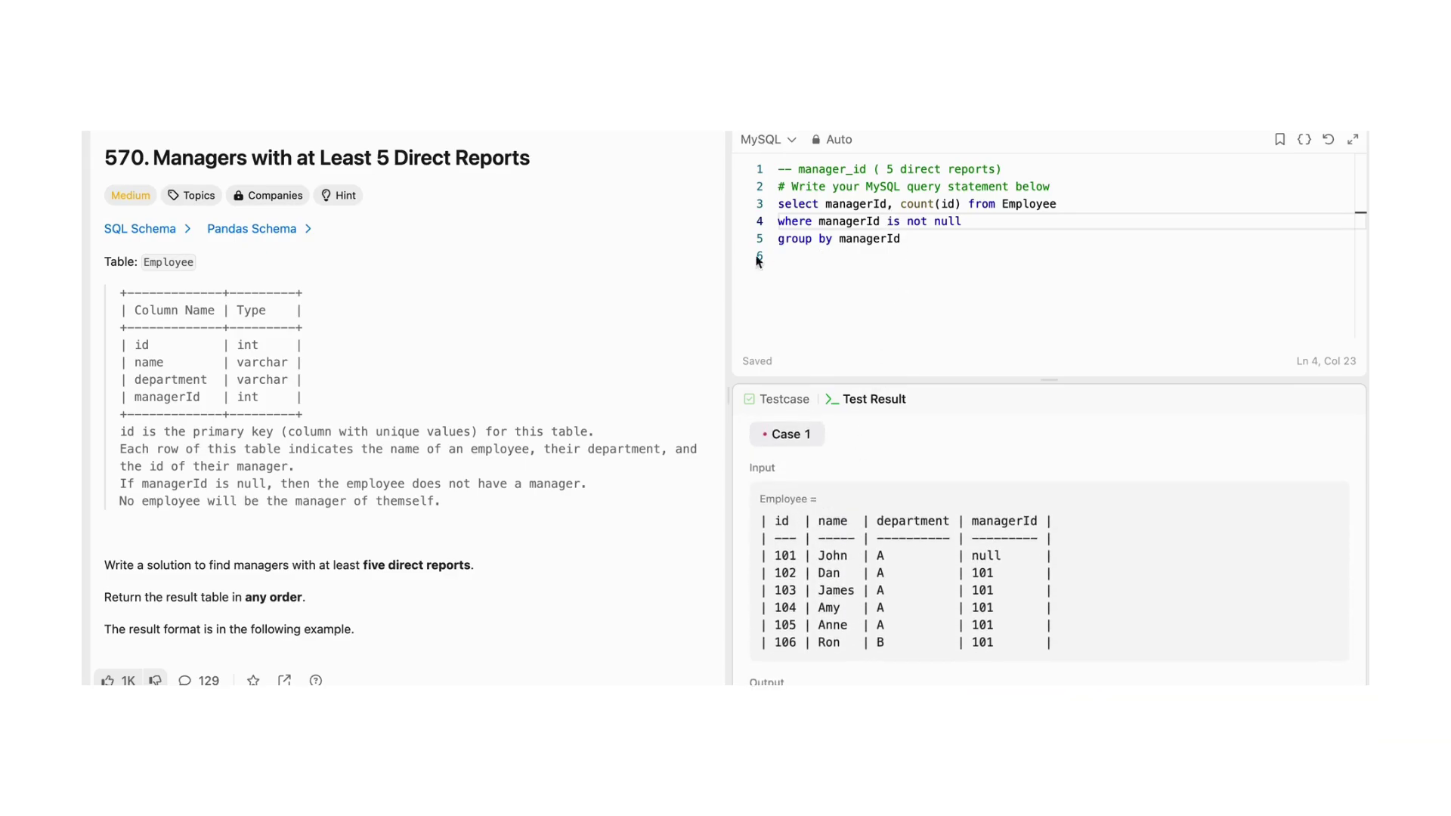
# - Change the top comment to manager_name and add 'having count(id)>=5' after group by
pyautogui.doubleClick(839, 169)
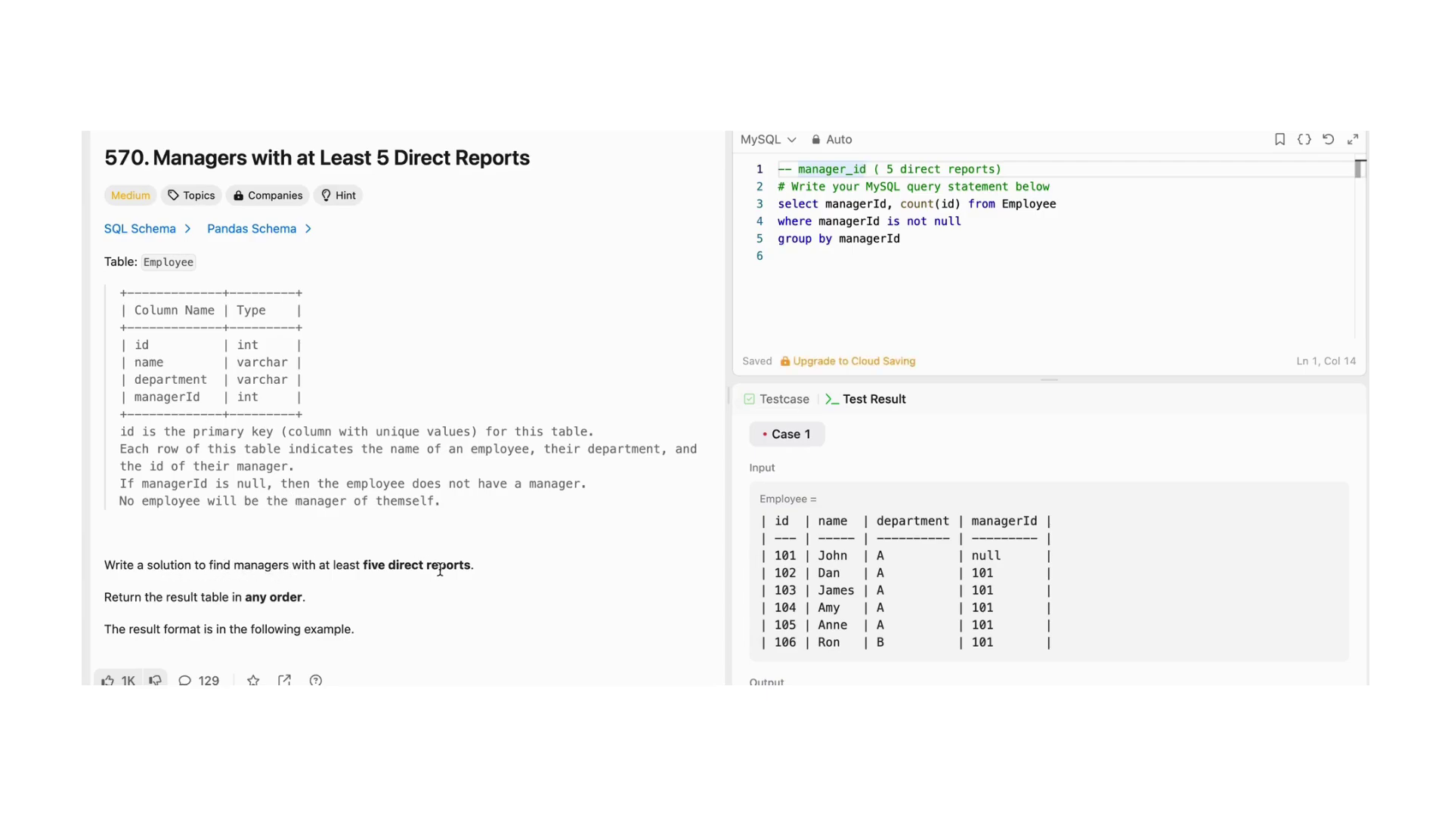
pyautogui.doubleClick(122, 596)
pyautogui.scroll(-3, 234, 585)
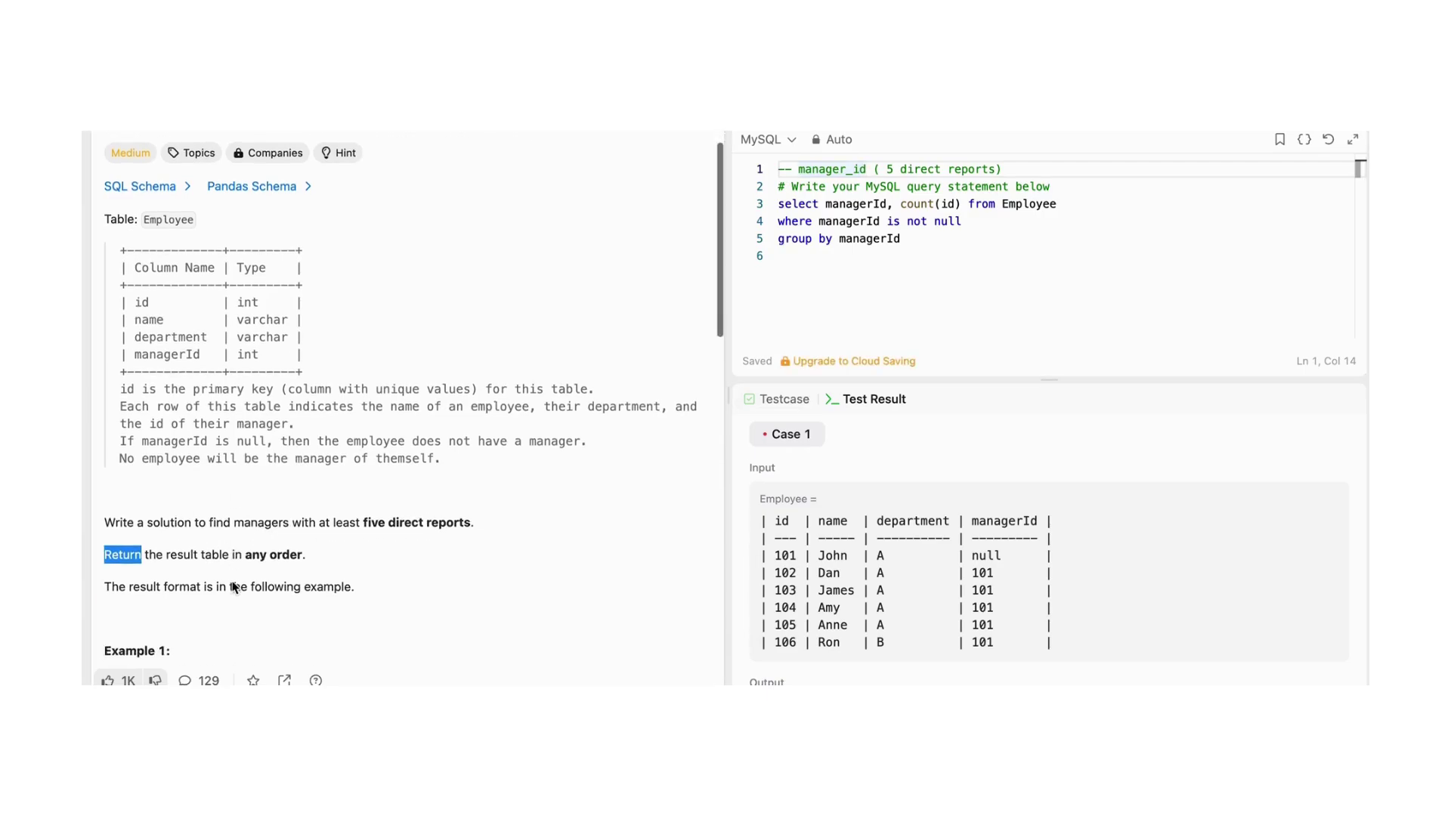
pyautogui.scroll(-5, 234, 585)
pyautogui.scroll(-3, 234, 585)
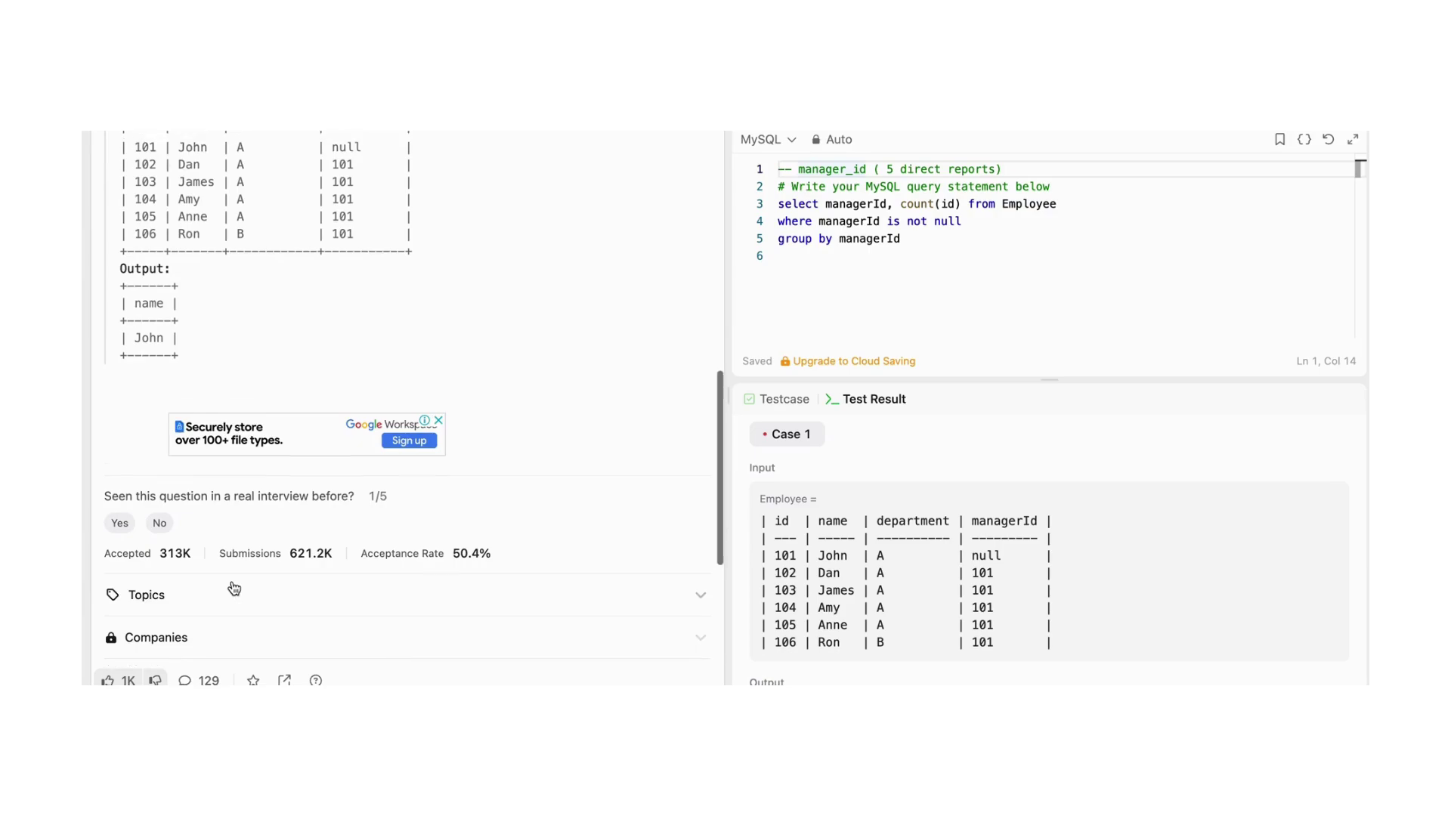
pyautogui.scroll(10, 544, 385)
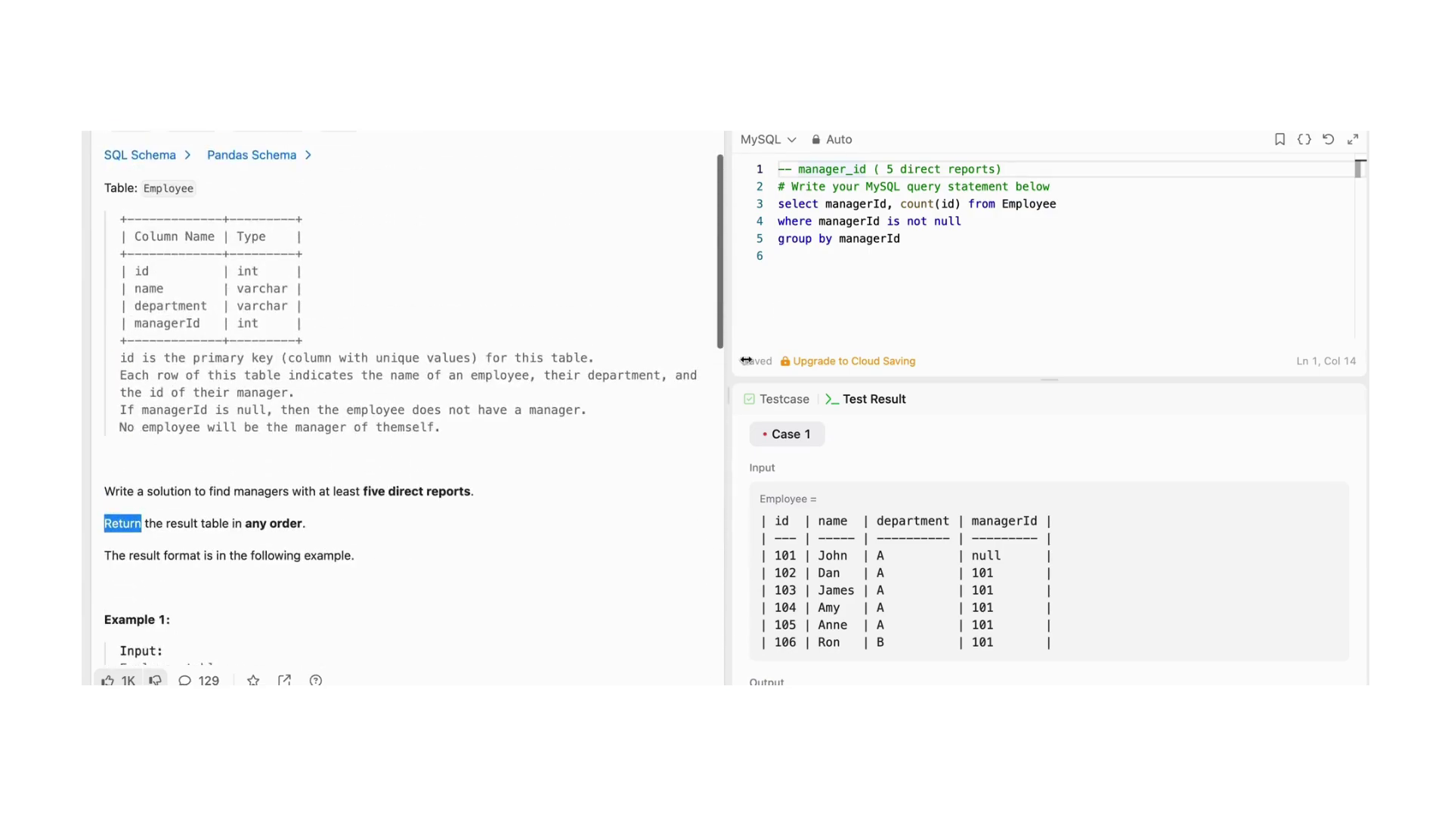
pyautogui.click(872, 169)
pyautogui.press('BackSpace')
pyautogui.press('BackSpace')
pyautogui.press('BackSpace')
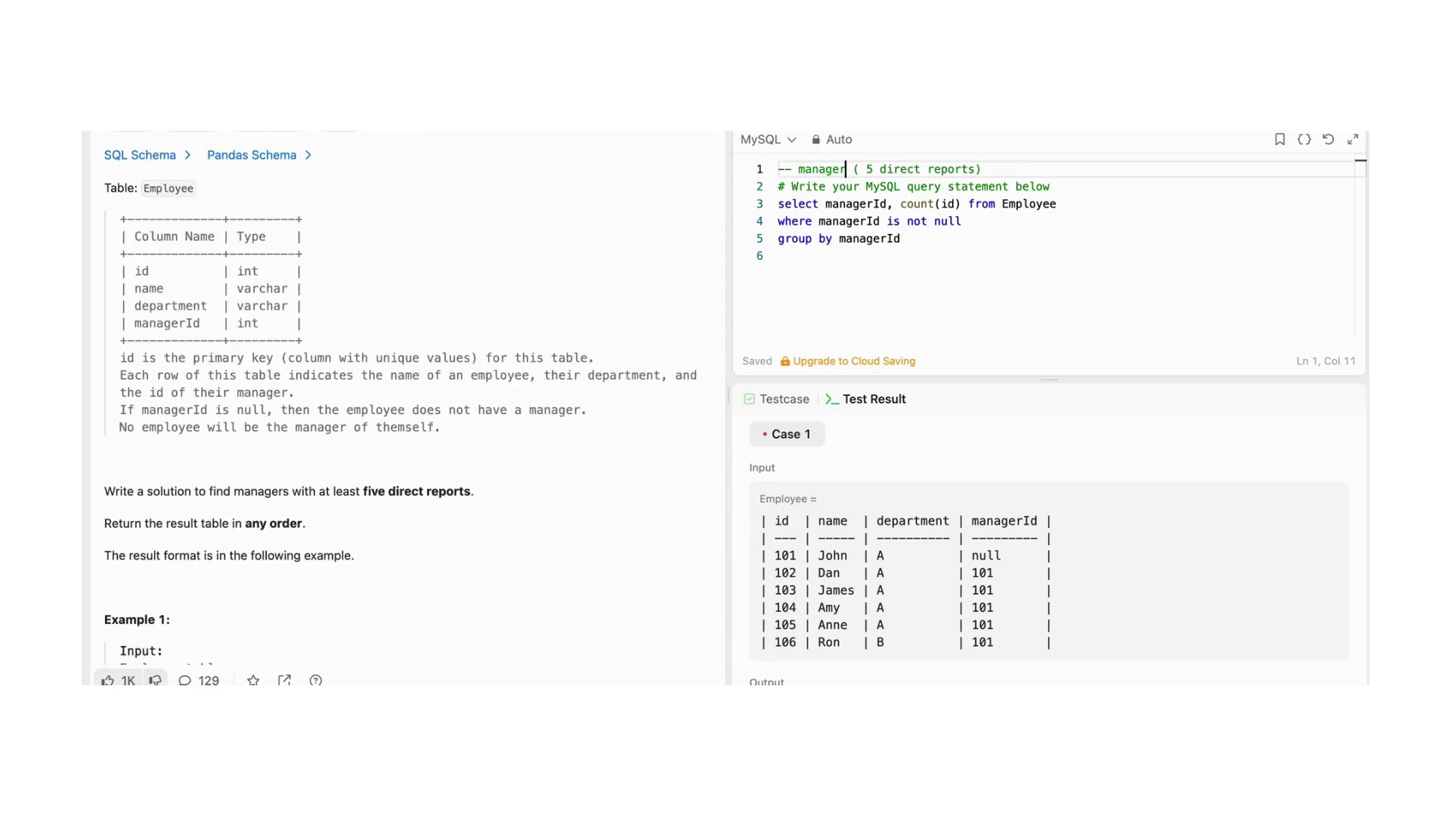
pyautogui.write('_name')
pyautogui.press('Tab')
pyautogui.write('having count(id)>5')
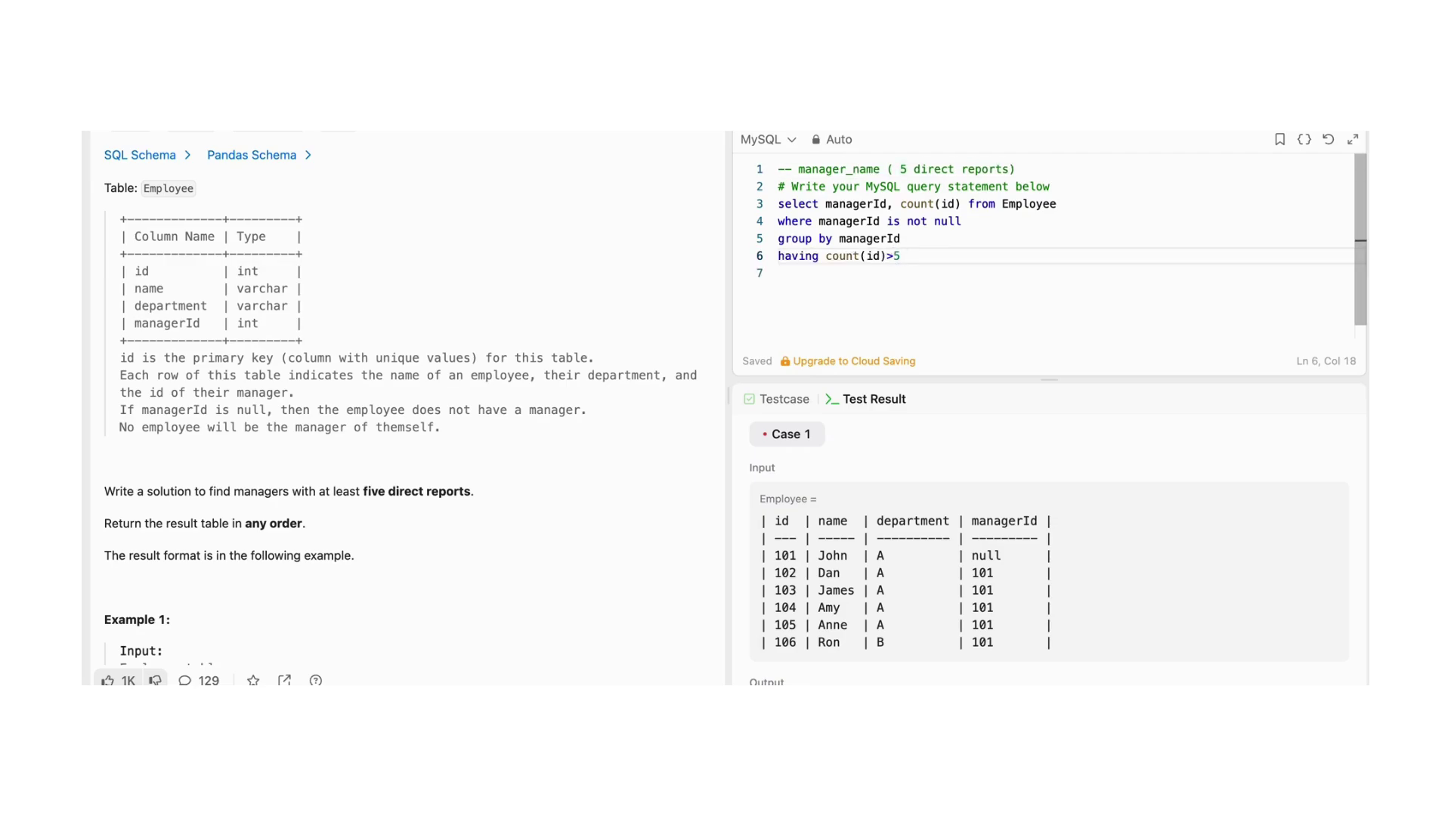
pyautogui.write('=')
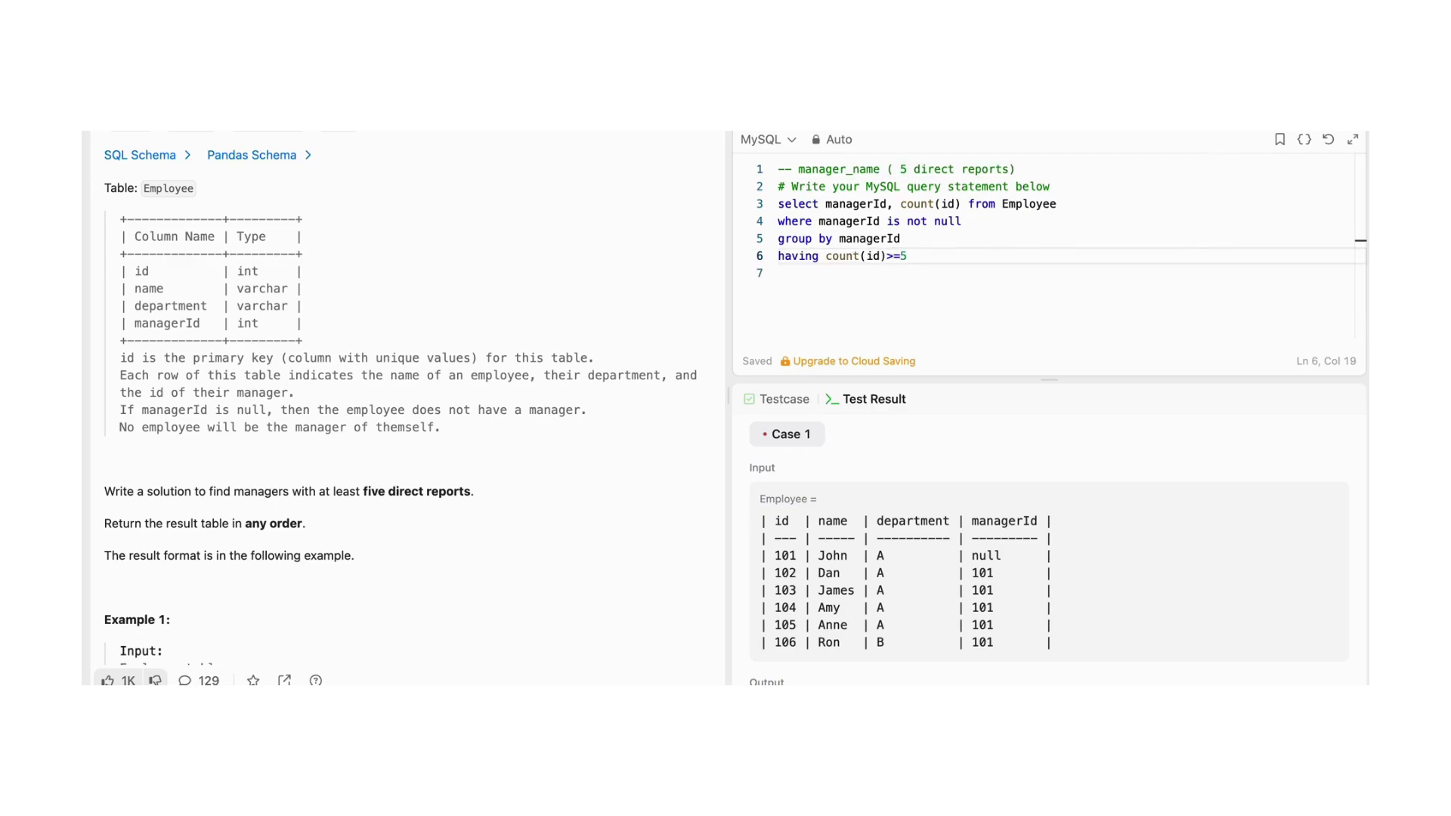
pyautogui.click(891, 205)
pyautogui.press('BackSpace')
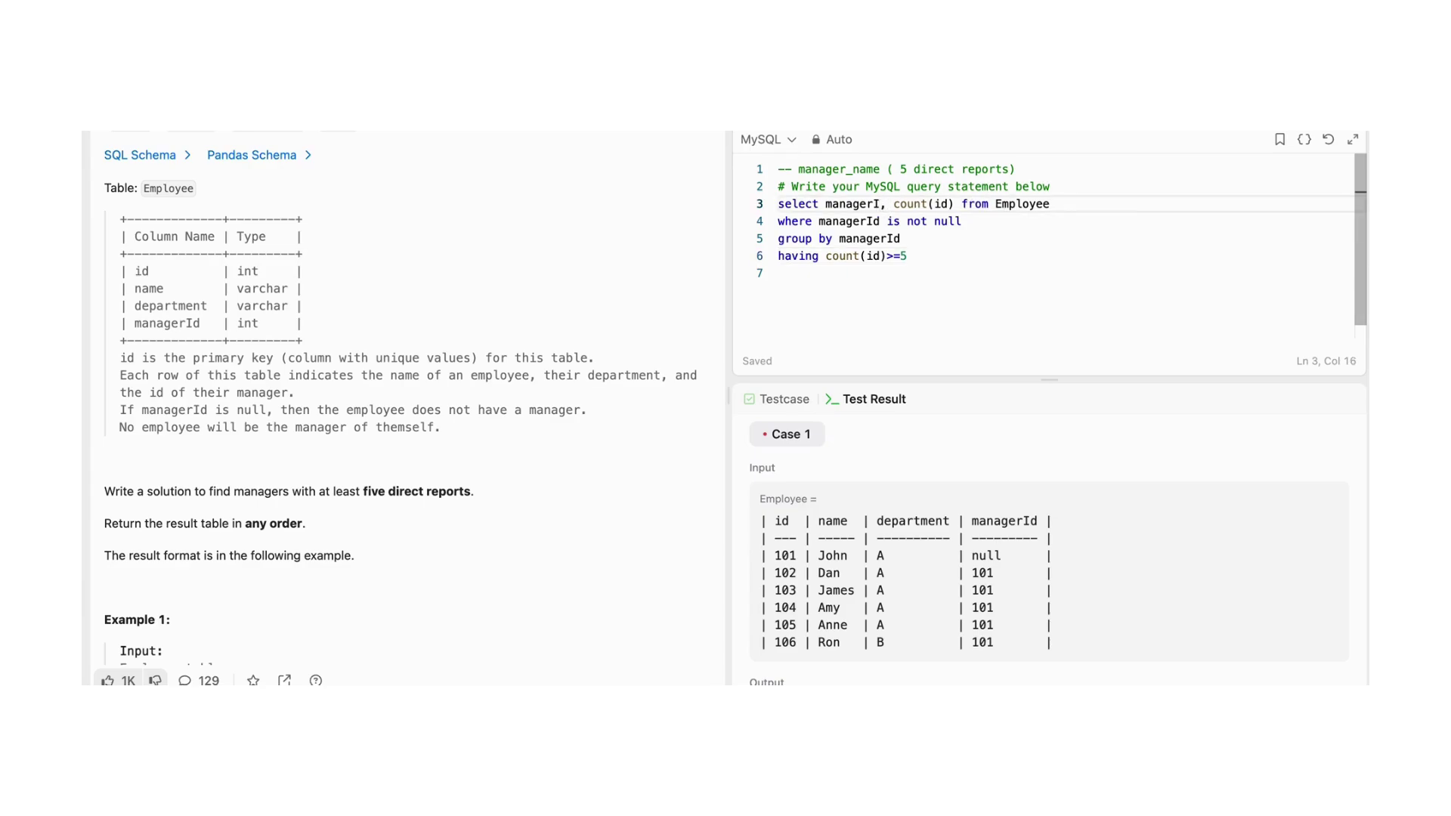
pyautogui.write('d')
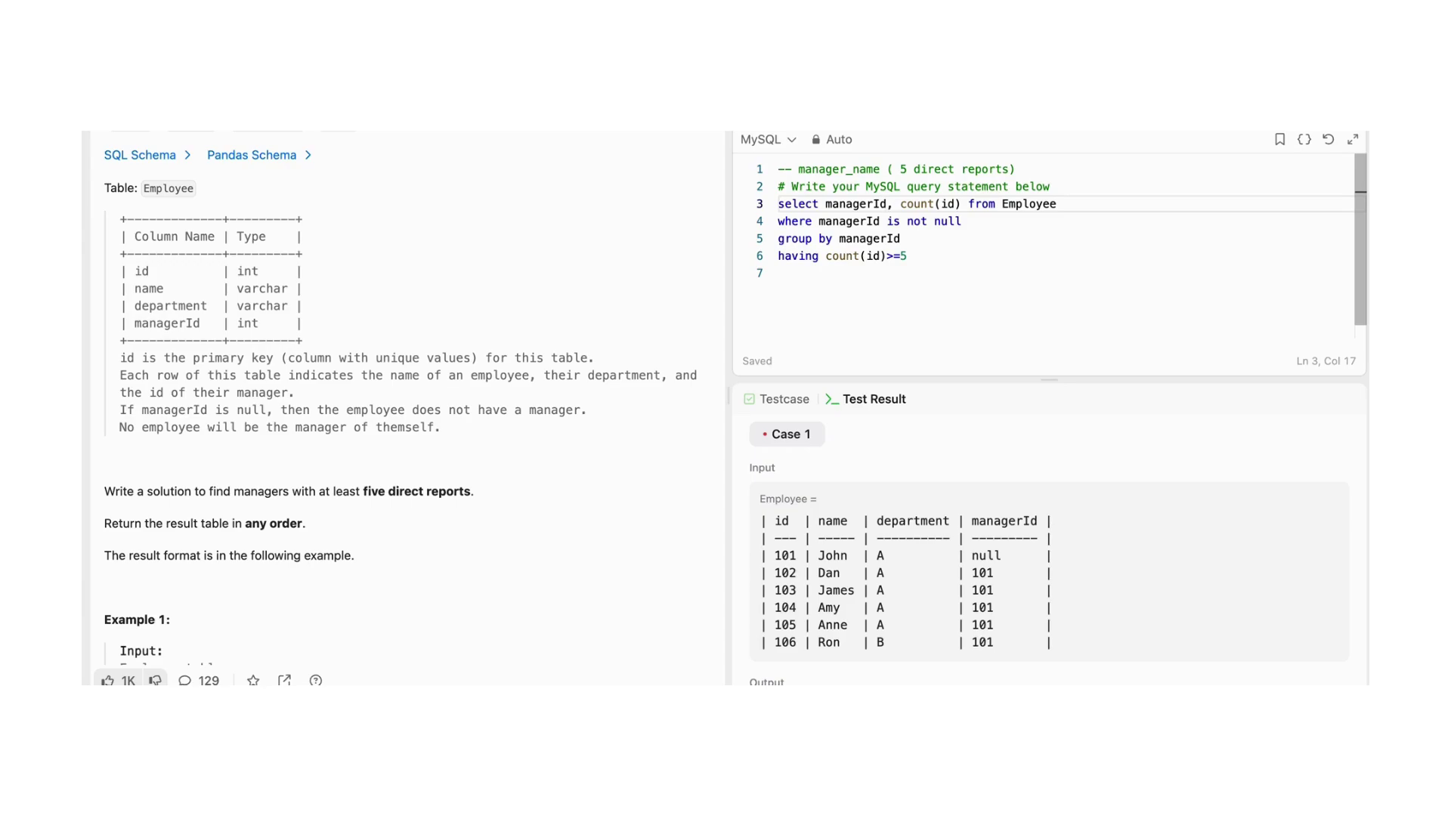
# - Put 'from Employee' on its own line and alias the table as e1
pyautogui.click(887, 221)
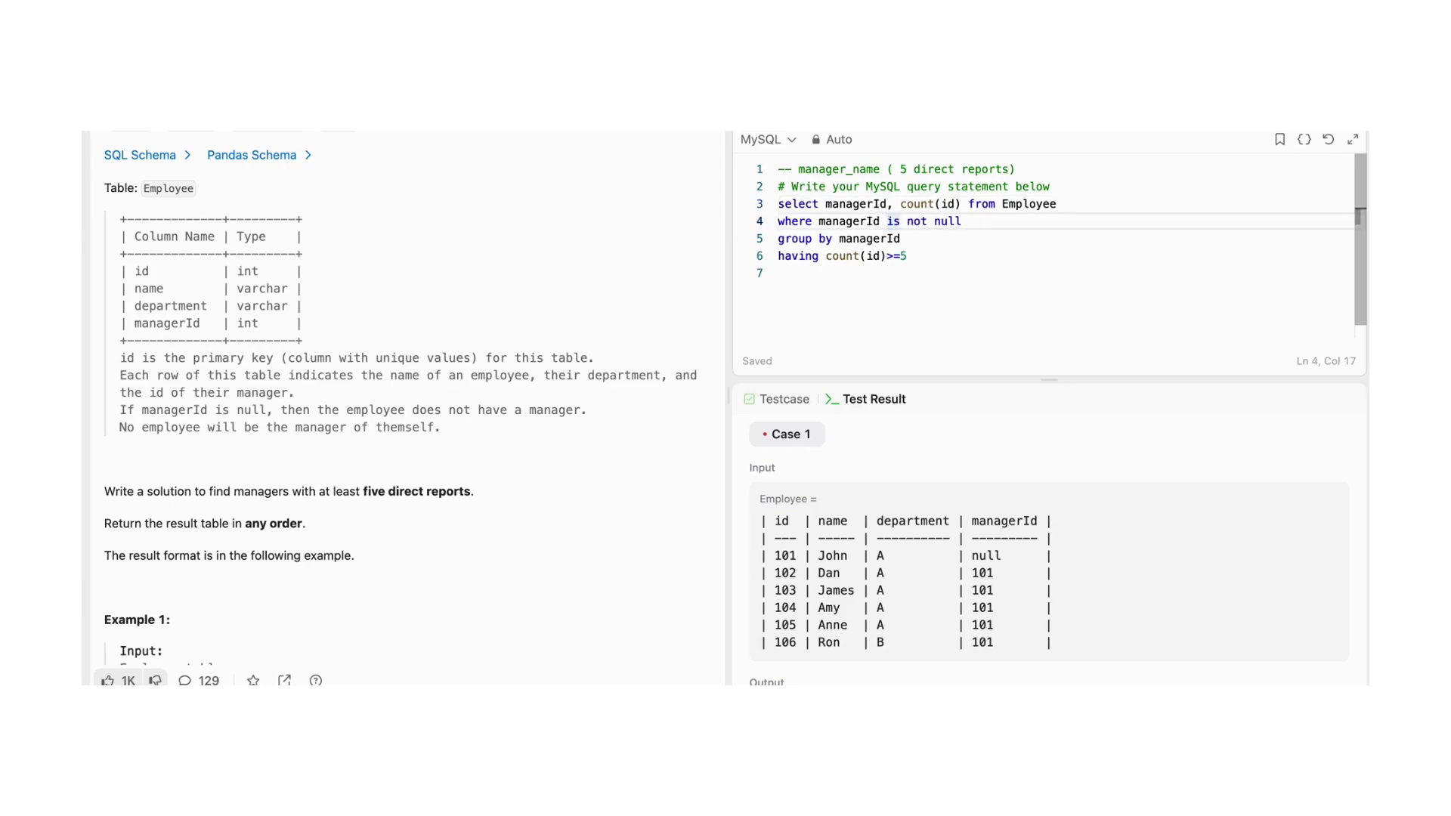
pyautogui.click(896, 256)
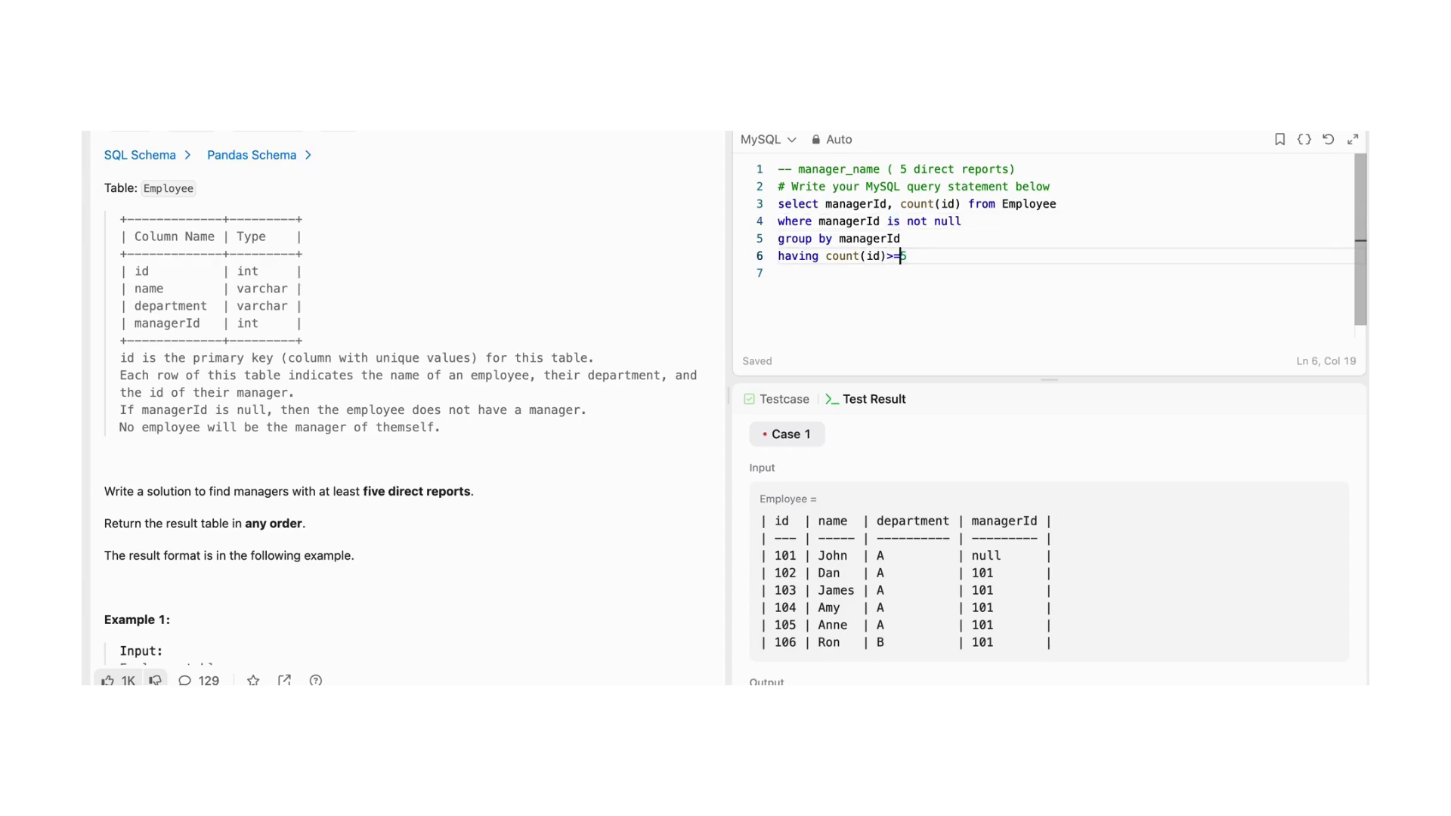
pyautogui.press('Up')
pyautogui.press('Up')
pyautogui.press('Down')
pyautogui.press('Down')
pyautogui.click(970, 204)
pyautogui.press('Return')
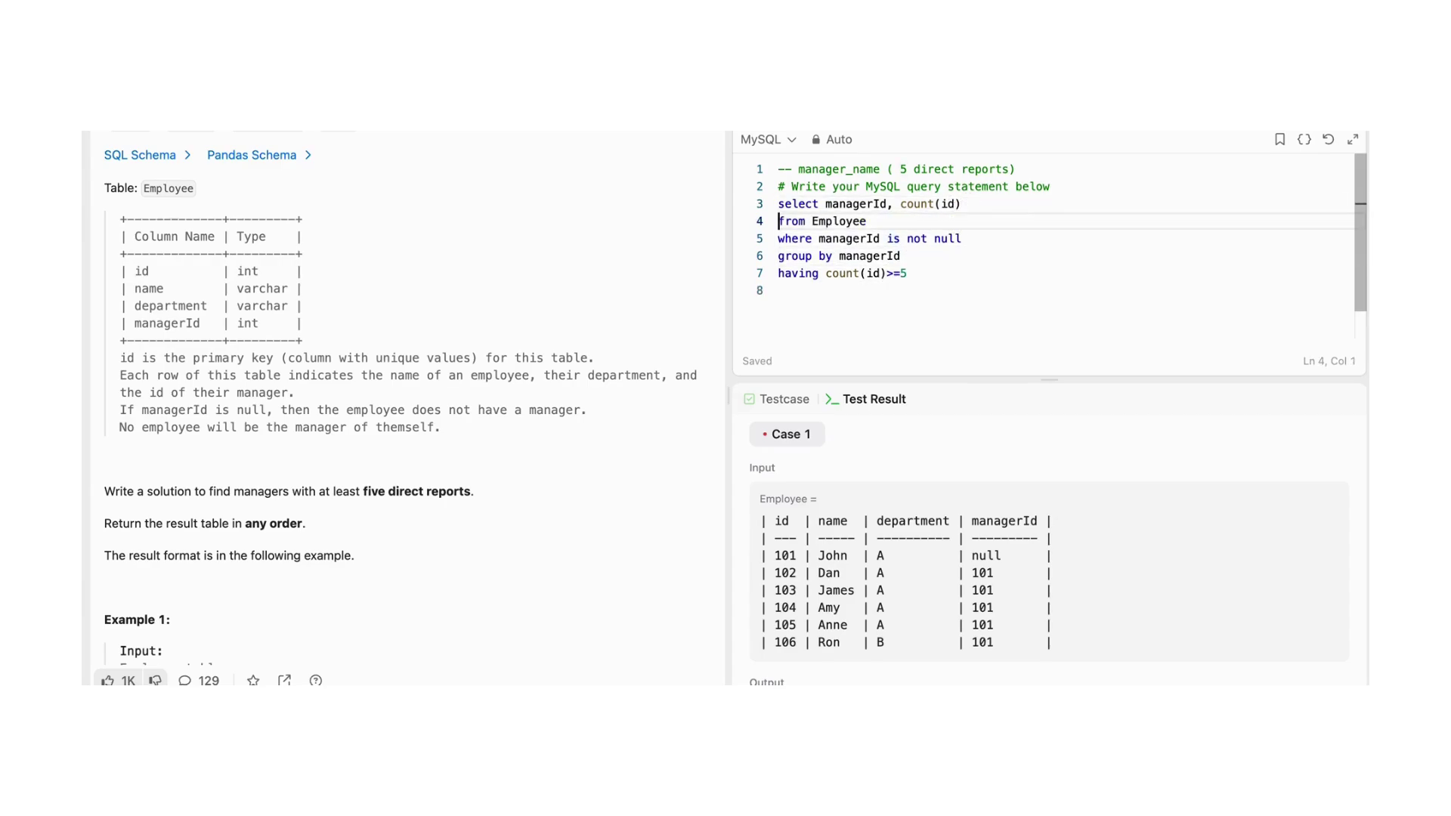
pyautogui.press('End')
pyautogui.write('e')
pyautogui.write('1')
# - Add 'join Employee e2 on e1.managerId = e2.id' below the FROM line
pyautogui.press('Return')
pyautogui.write('join')
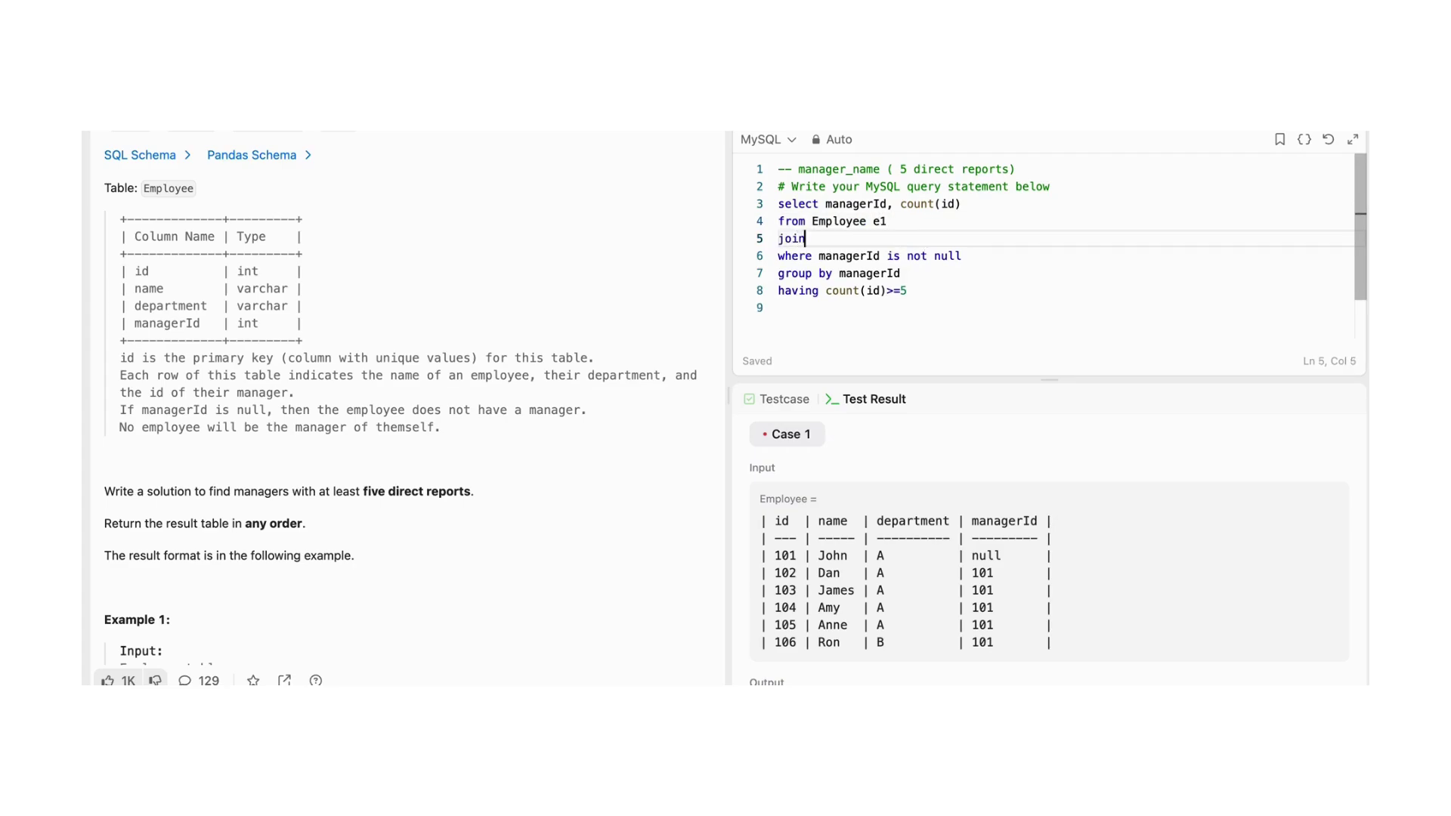
pyautogui.write(' Employee ')
pyautogui.write('e2')
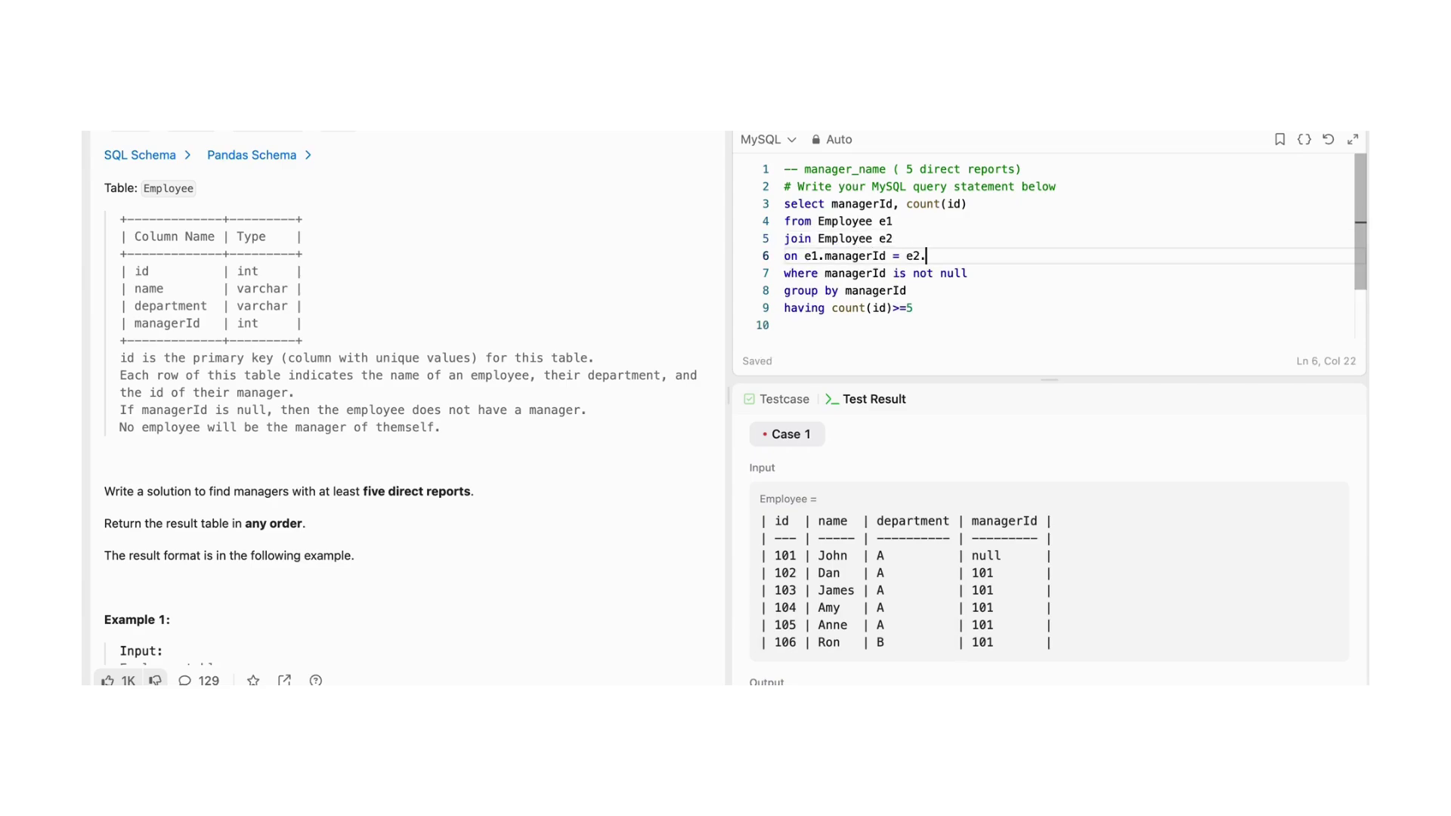
pyautogui.write('id')
pyautogui.press('Up')
pyautogui.press('Up')
pyautogui.press('Down')
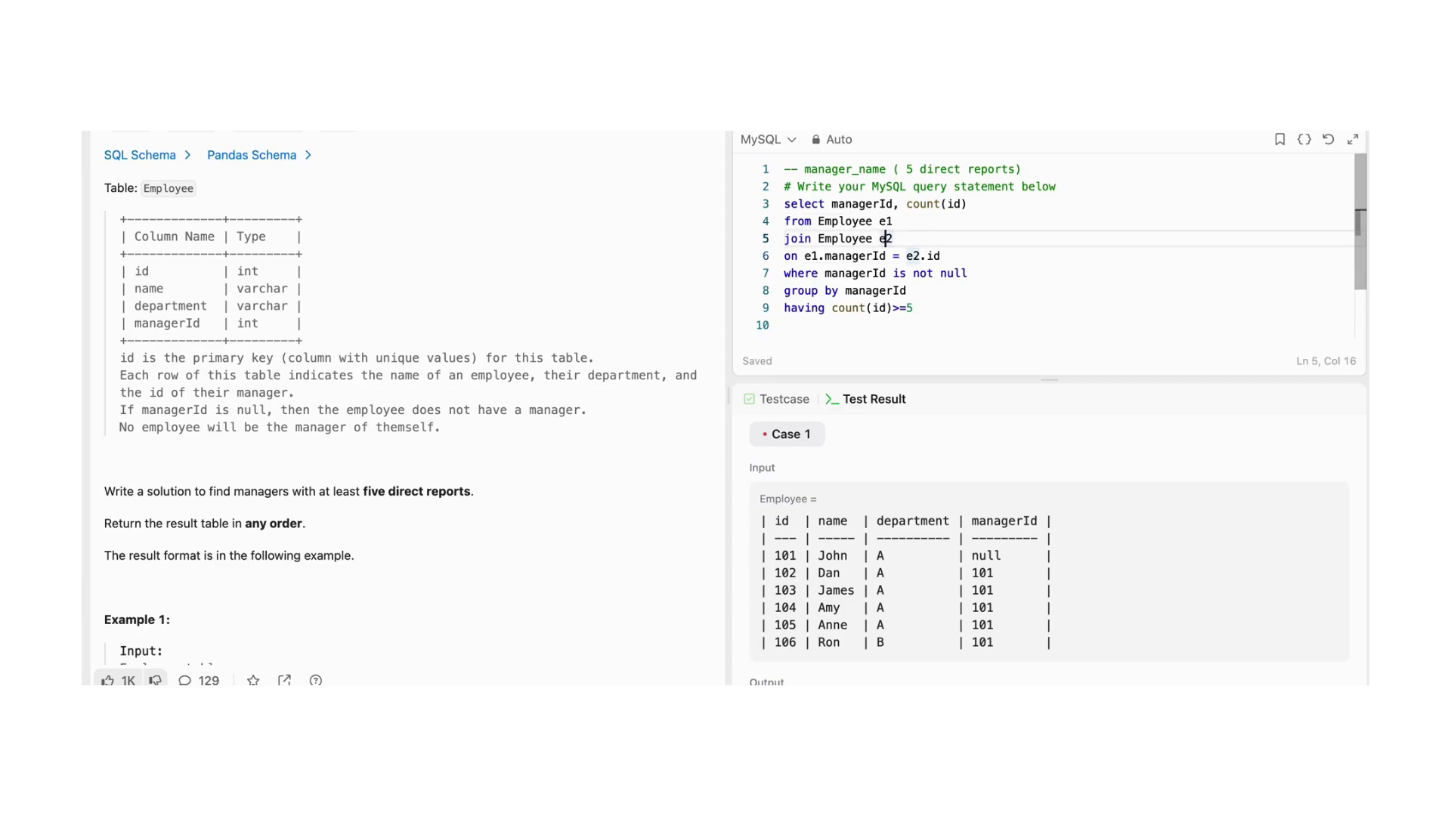
pyautogui.press('Left')
pyautogui.press('Up')
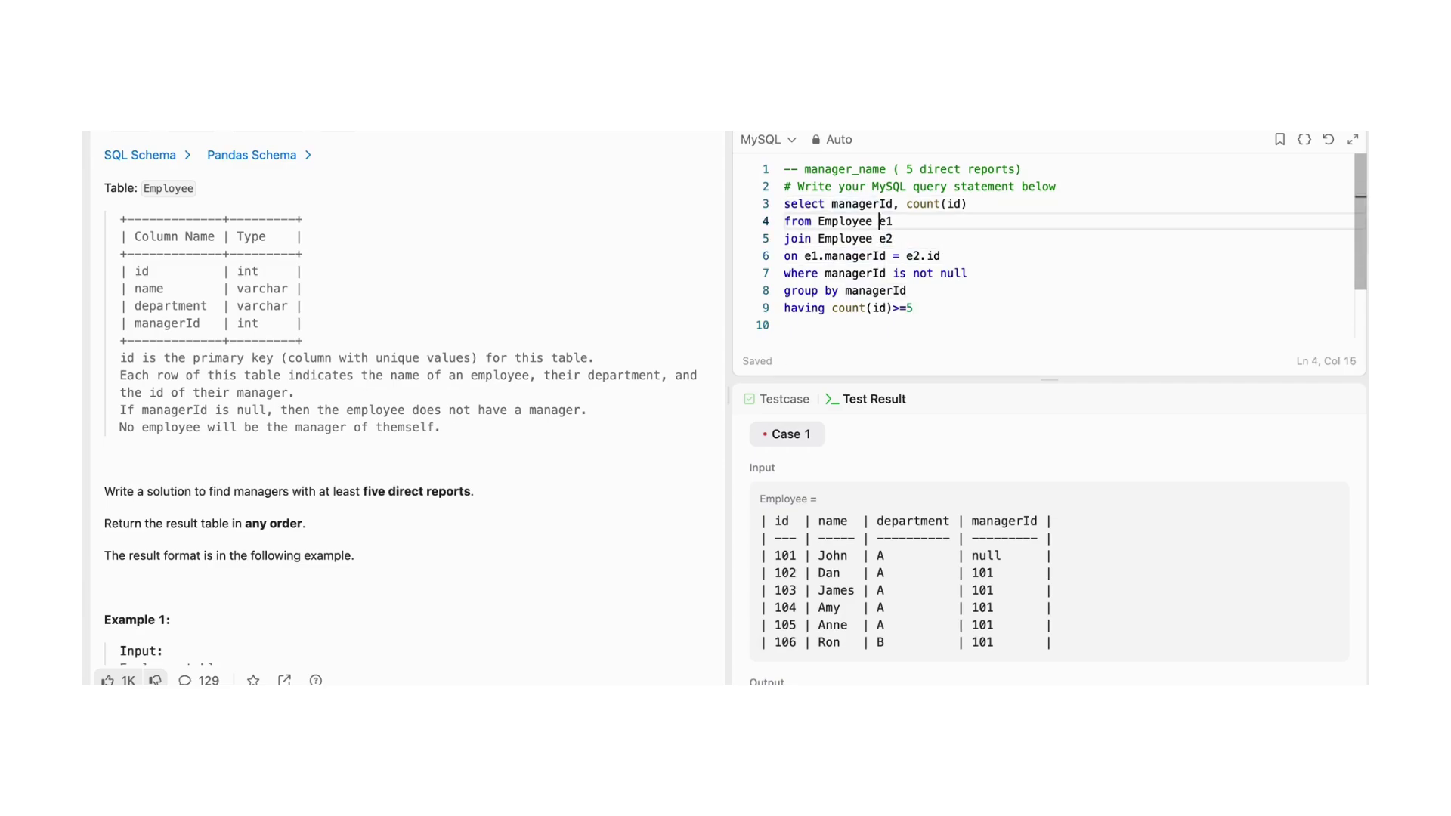
pyautogui.press('Down')
pyautogui.press('Down')
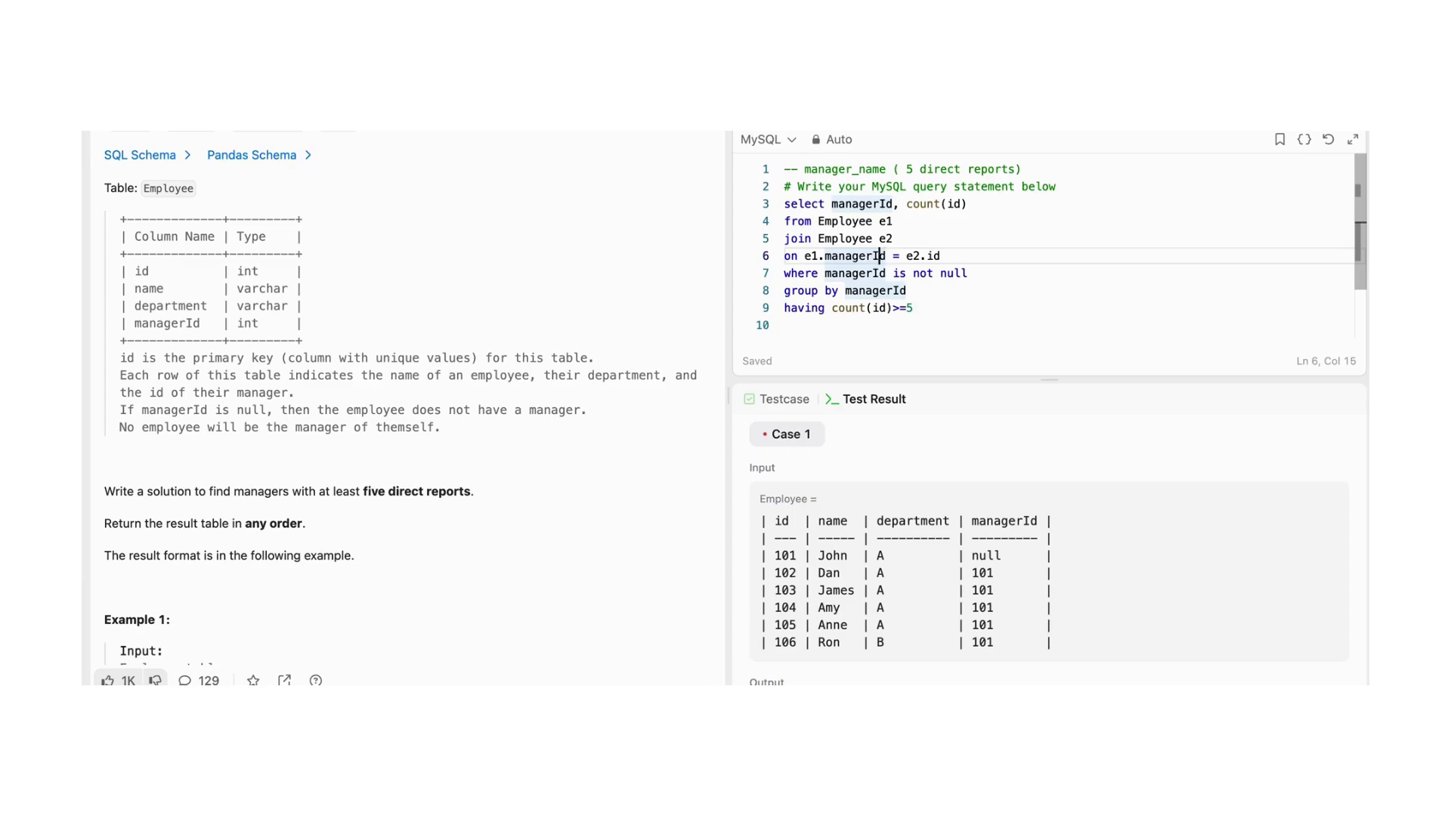
pyautogui.press('Left')
pyautogui.press('Right')
pyautogui.press('Right')
# - Select e2.name and count(e1.id), group by 1, qualify id columns with e1, and rerun
pyautogui.click(893, 203)
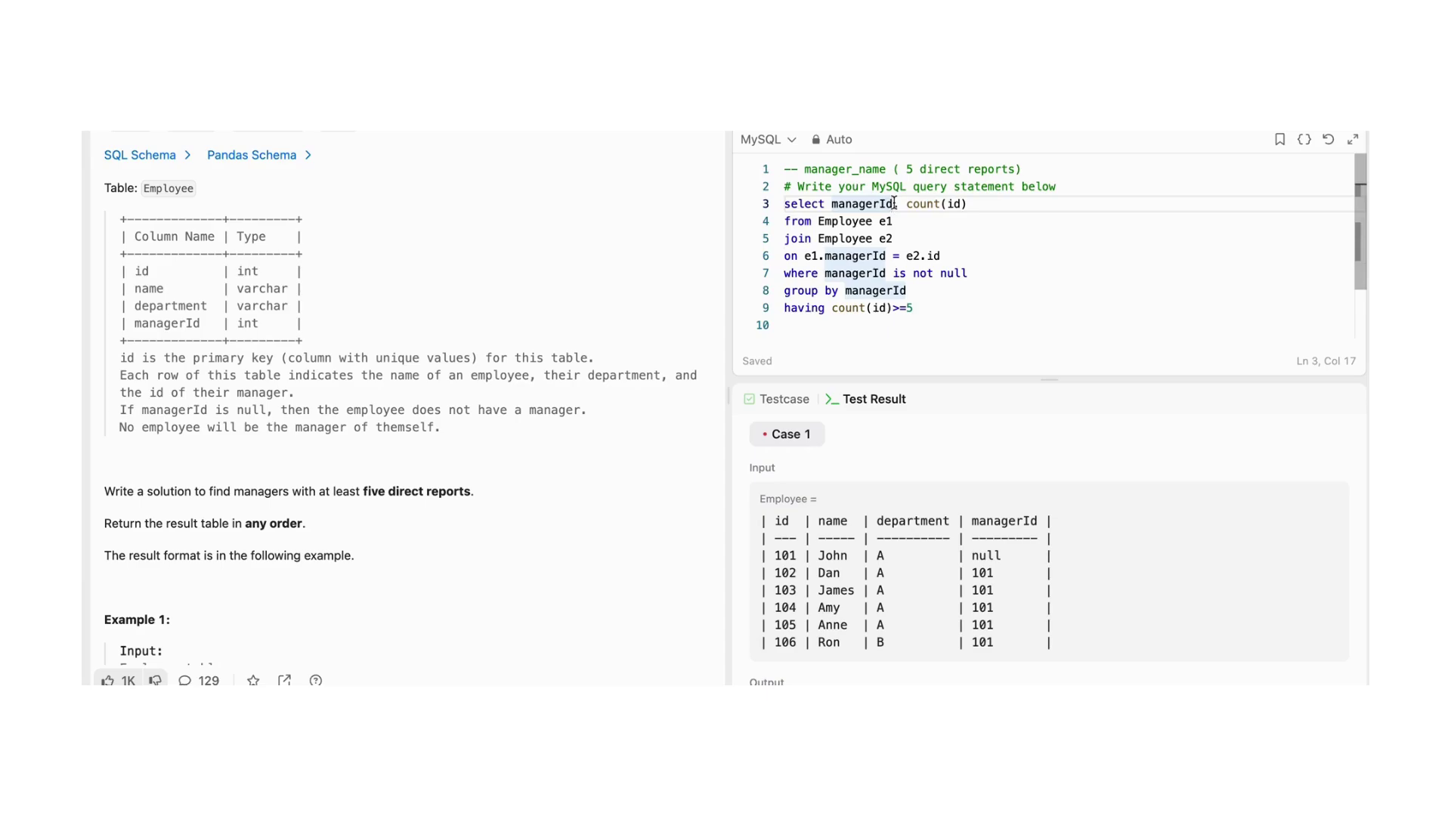
pyautogui.moveTo(894, 203); pyautogui.dragTo(832, 203)
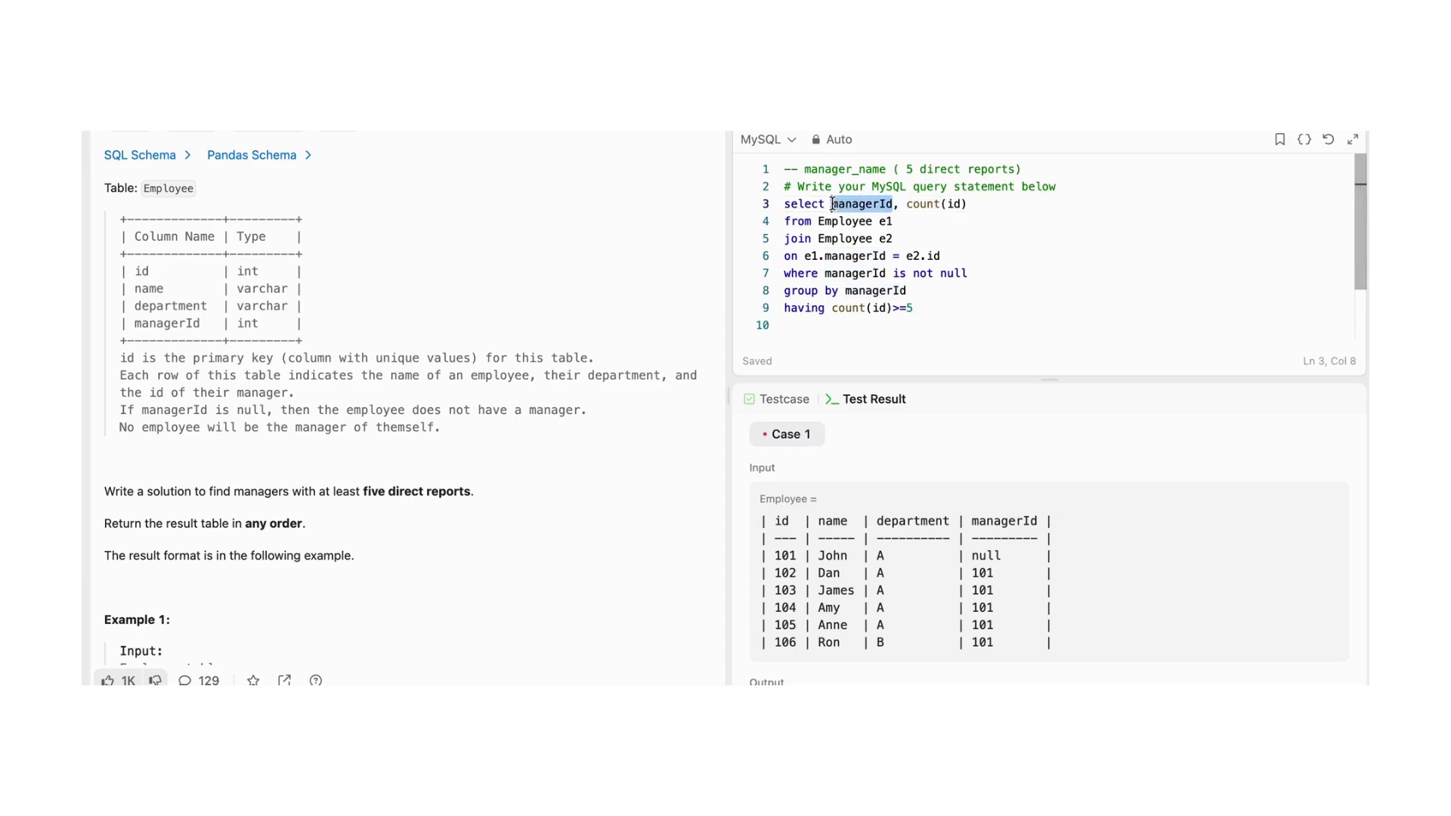
pyautogui.write('e2.a')
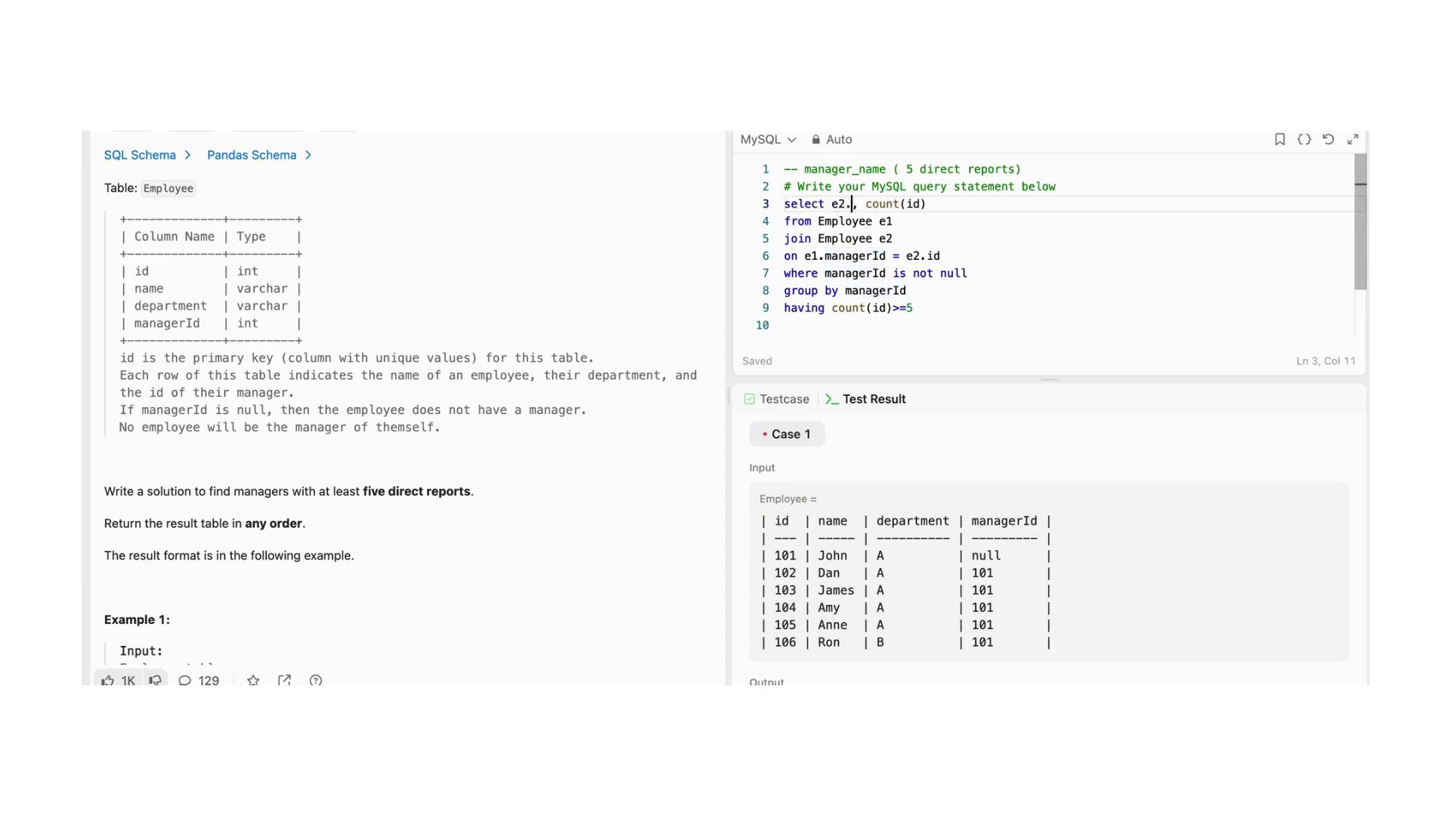
pyautogui.press('BackSpace')
pyautogui.write('name')
pyautogui.moveTo(906, 291); pyautogui.dragTo(845, 290)
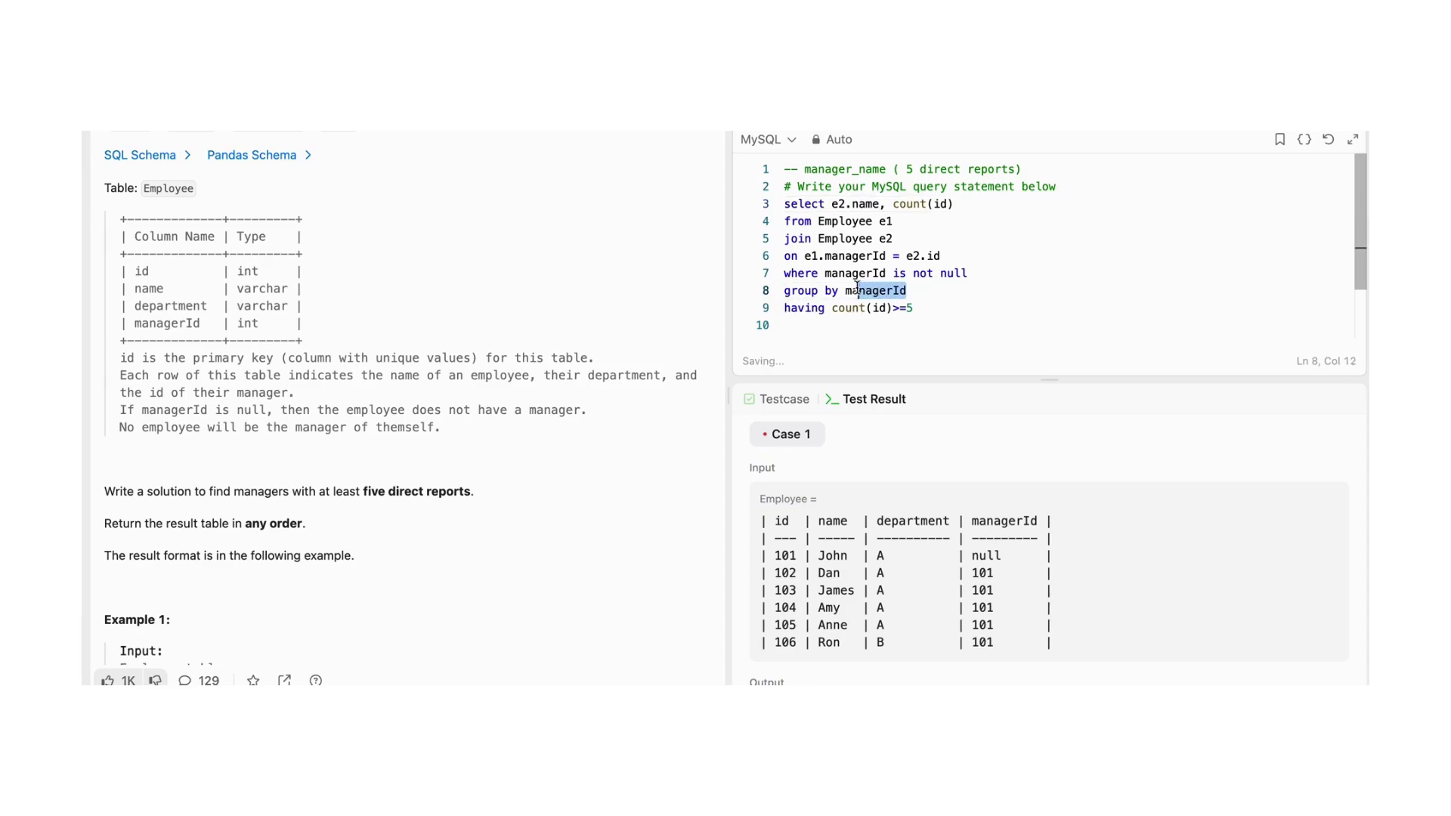
pyautogui.write('1')
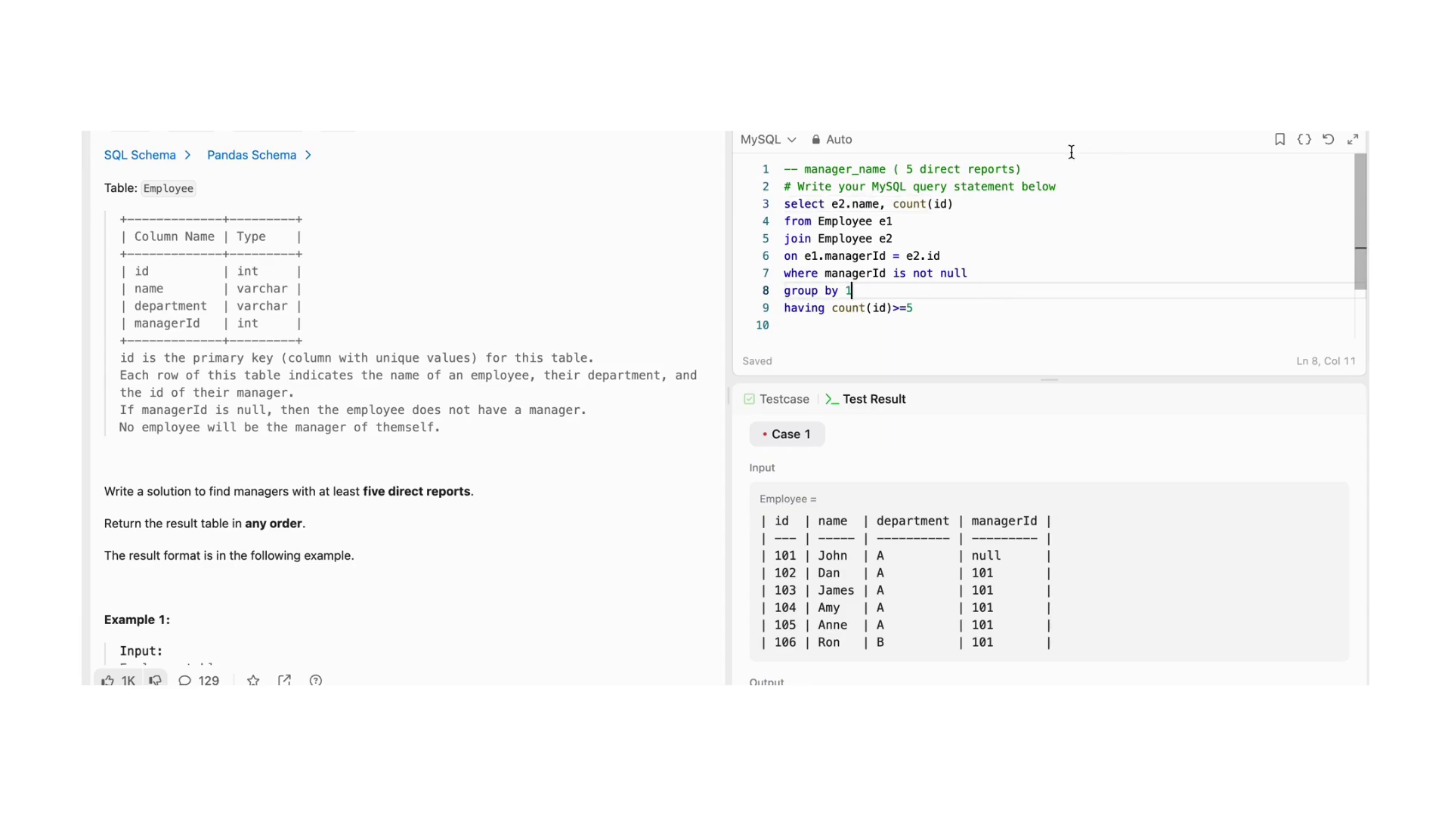
pyautogui.click(936, 205)
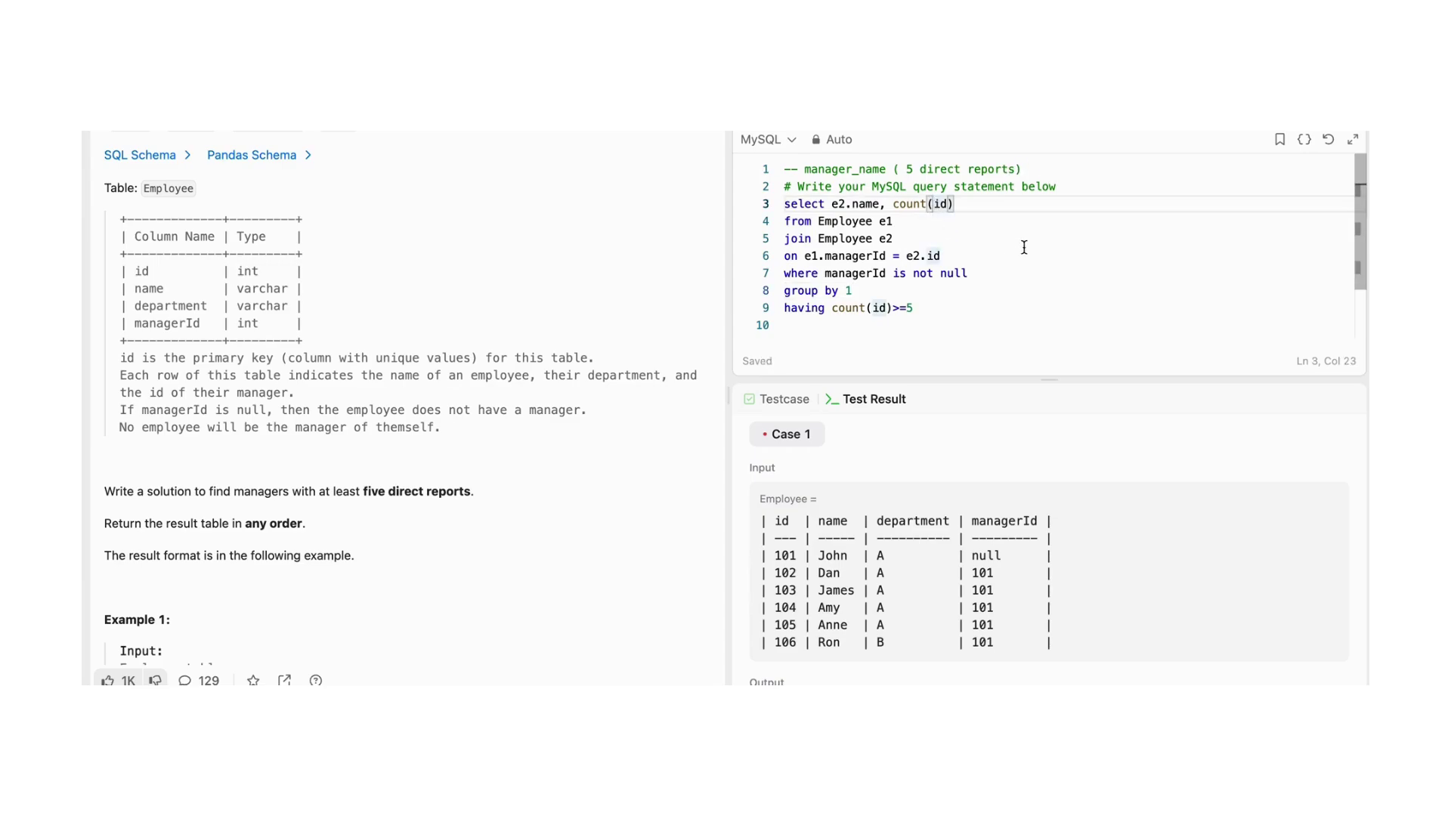
pyautogui.write('e1')
pyautogui.write('.')
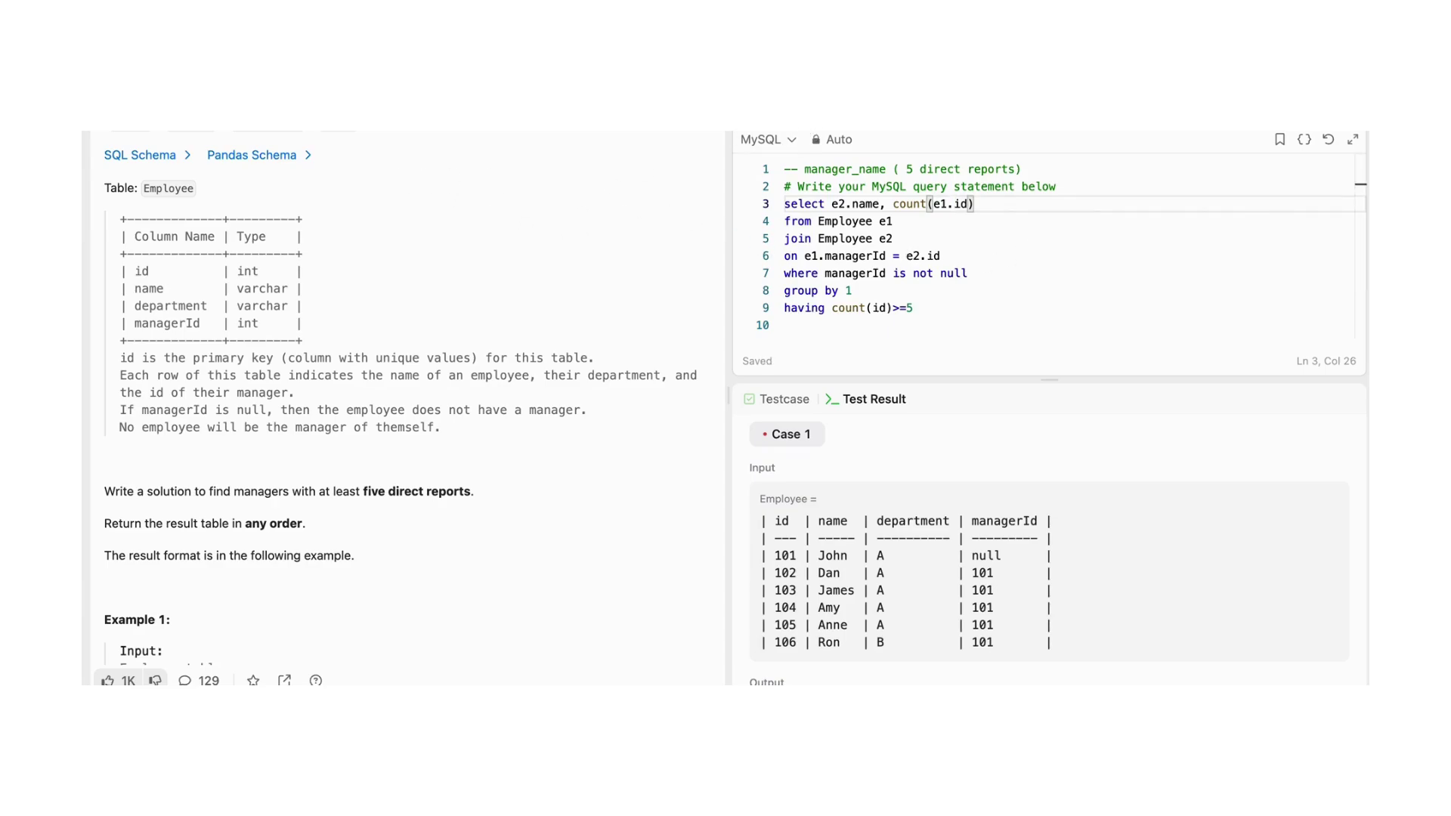
pyautogui.hotkey('ctrl', "'")
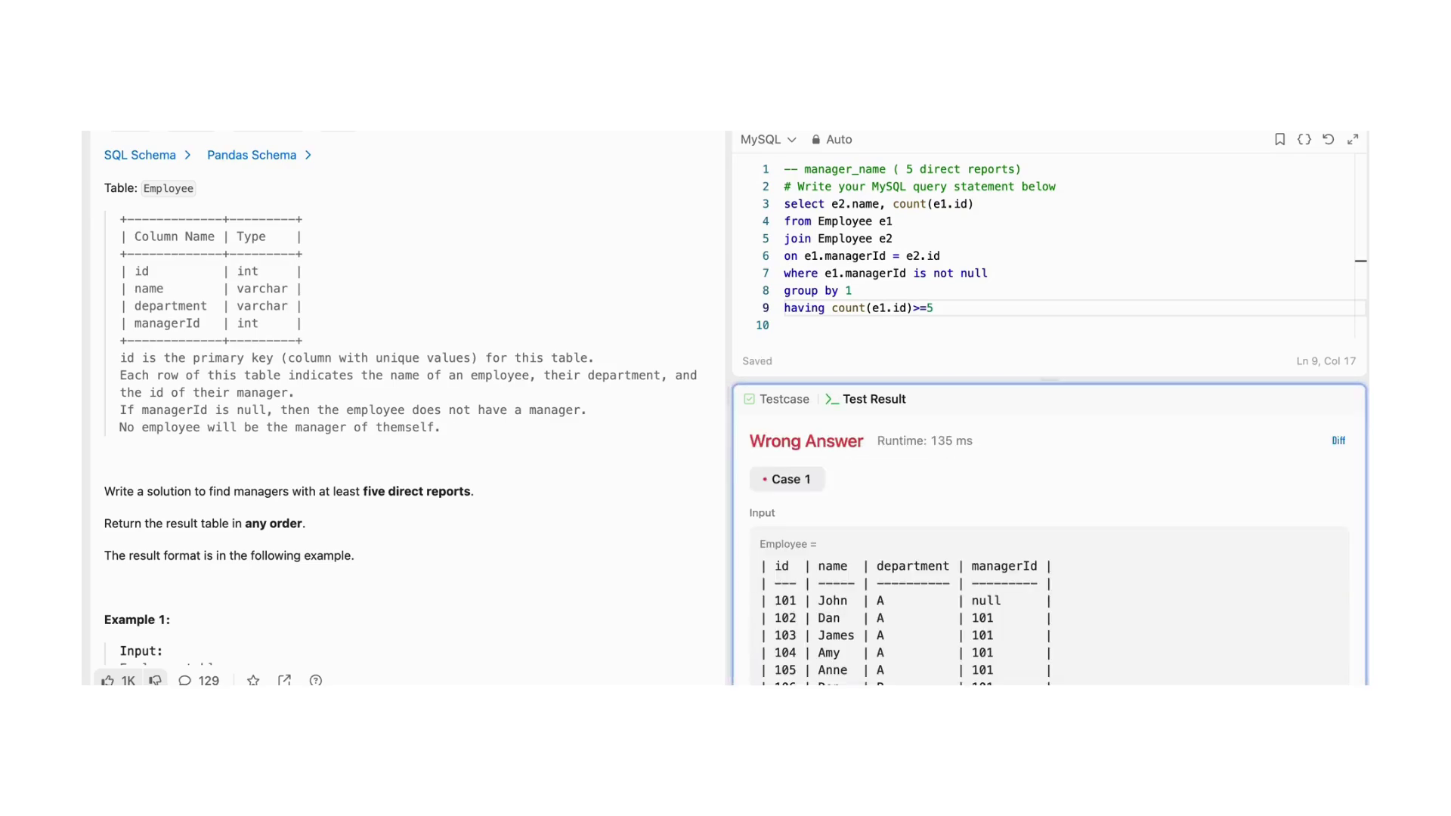
pyautogui.scroll(-5, 782, 529)
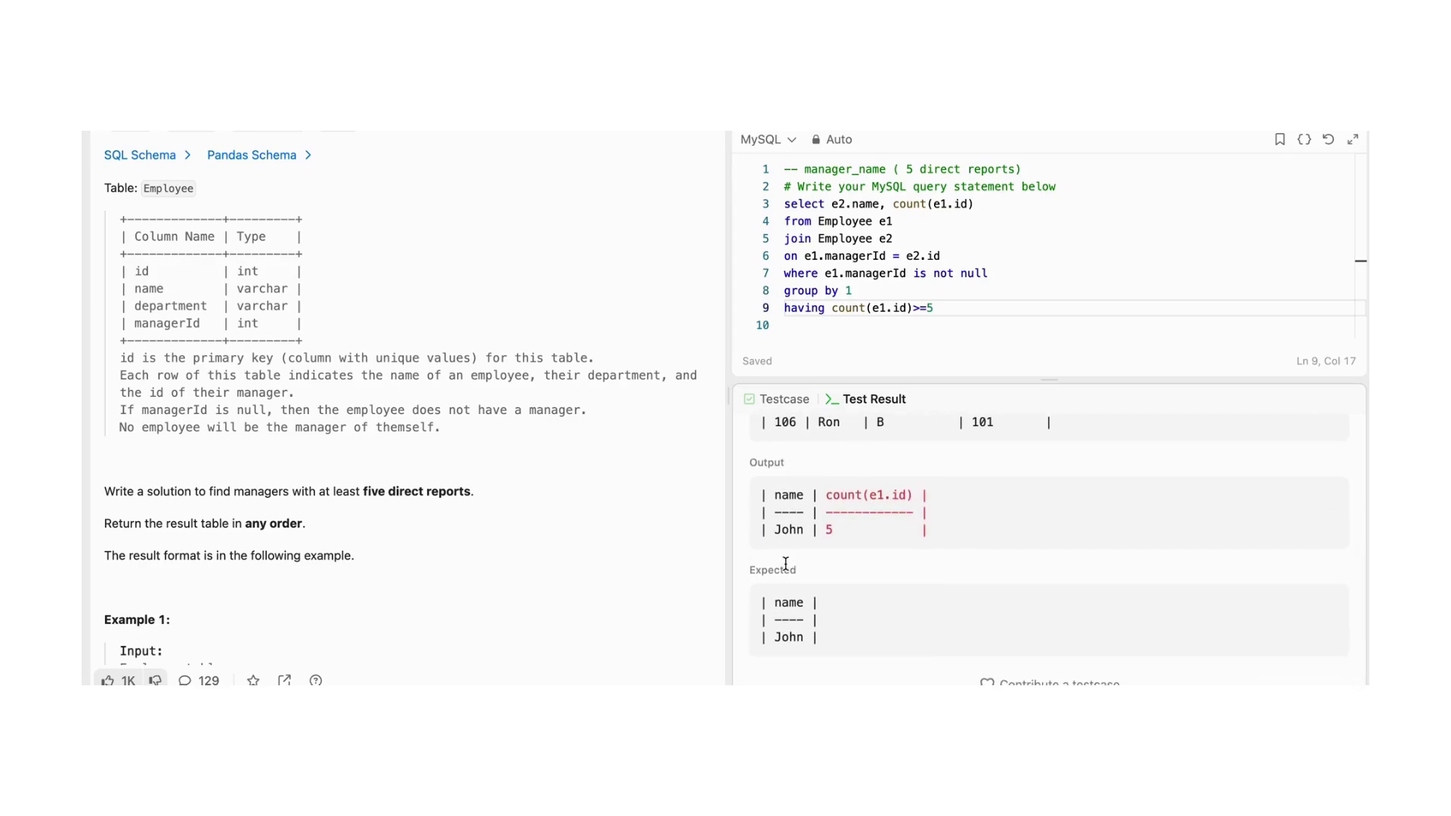
# - Move ', count(e1.id)' onto its own line below e2.name
pyautogui.click(883, 205)
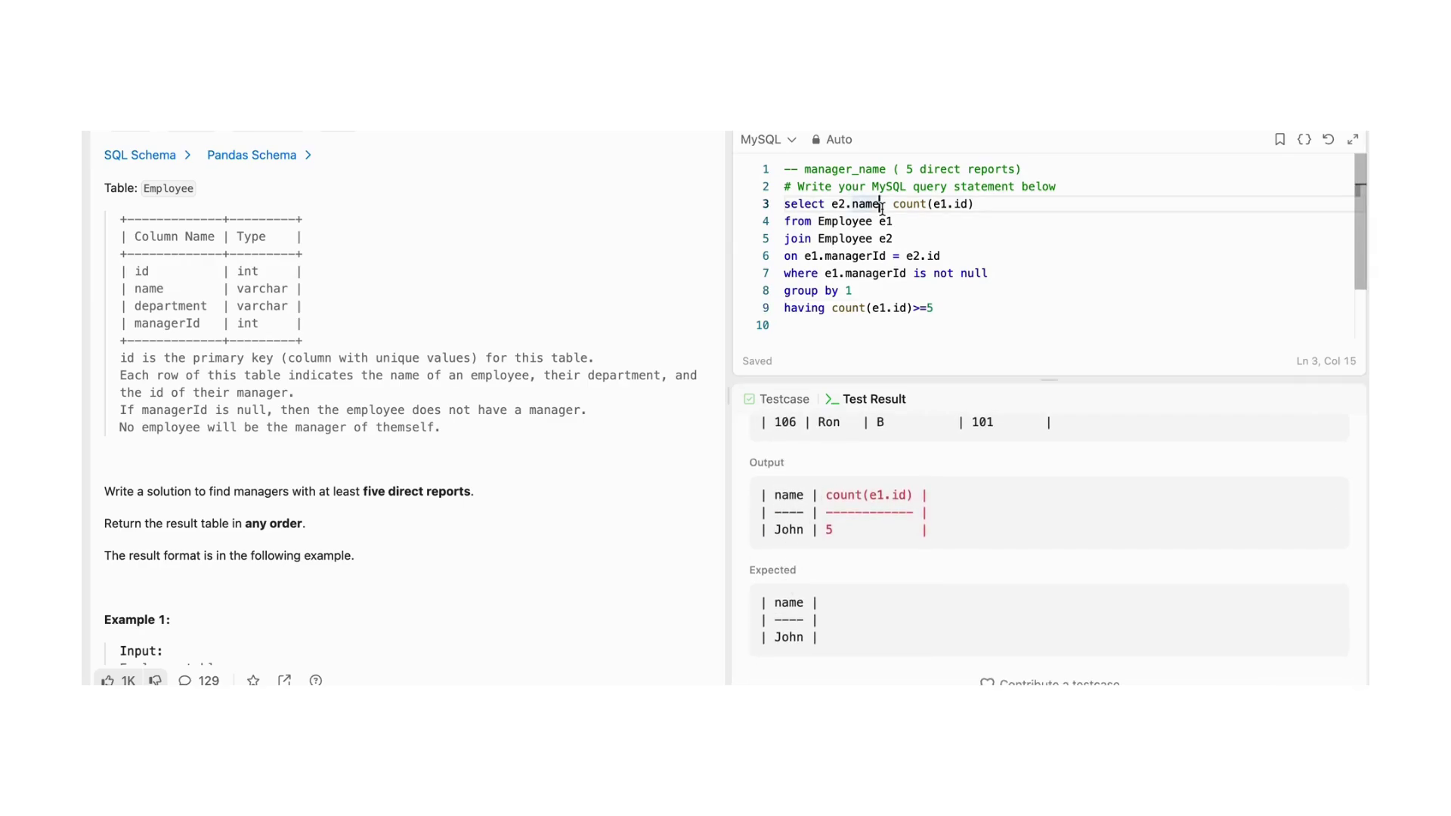
pyautogui.press('Return')
pyautogui.write('--')
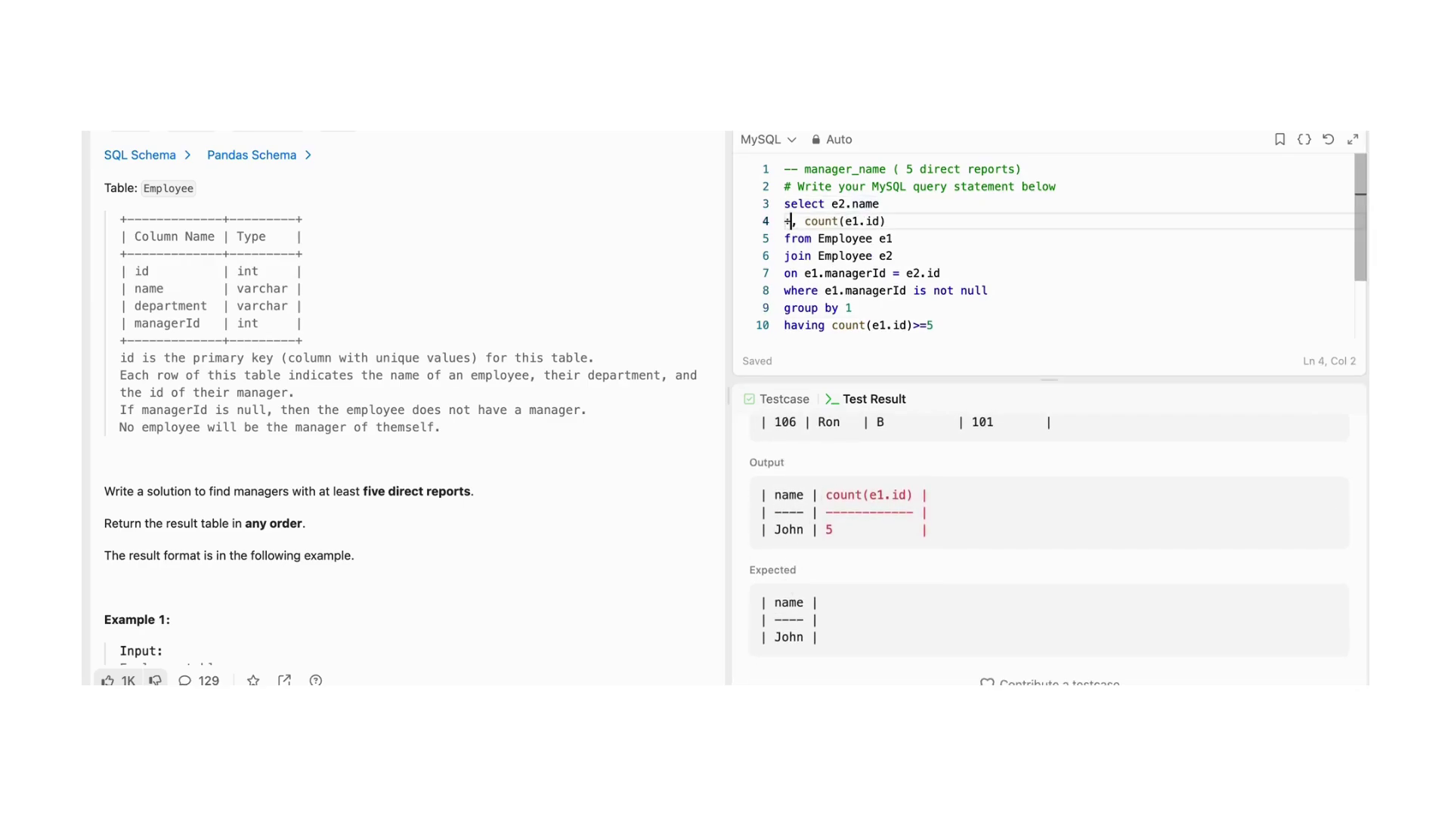